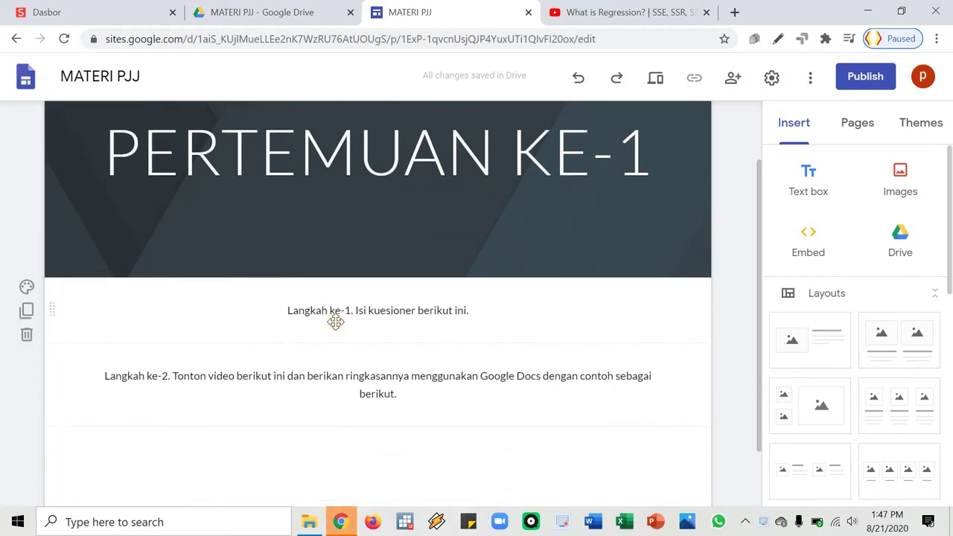
# Click into the Langkah ke-1 text block, leave it unchanged, and return to the MATERI PJJ Drive folder
pyautogui.click(374, 311)
pyautogui.click(362, 311)
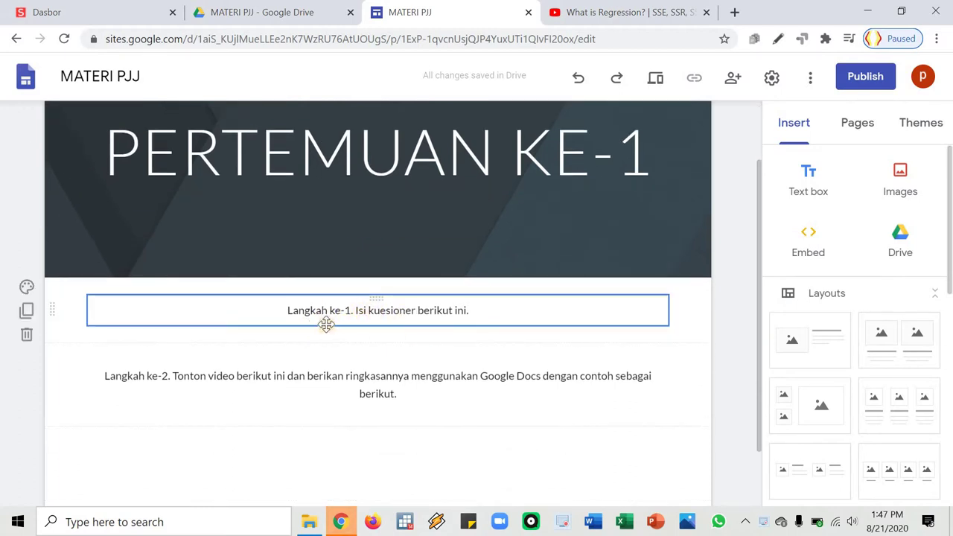
pyautogui.click(353, 310)
pyautogui.click(368, 315)
pyautogui.click(484, 339)
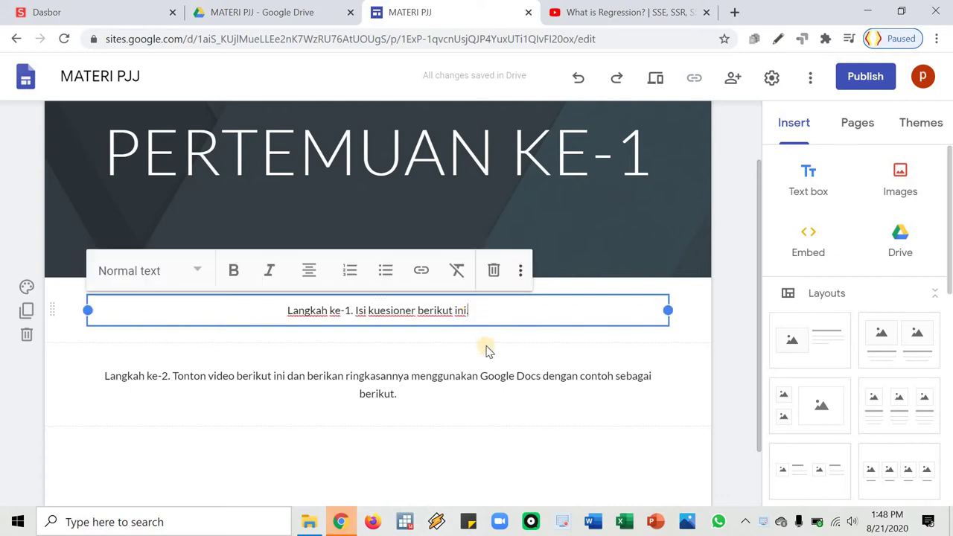
pyautogui.click(692, 336)
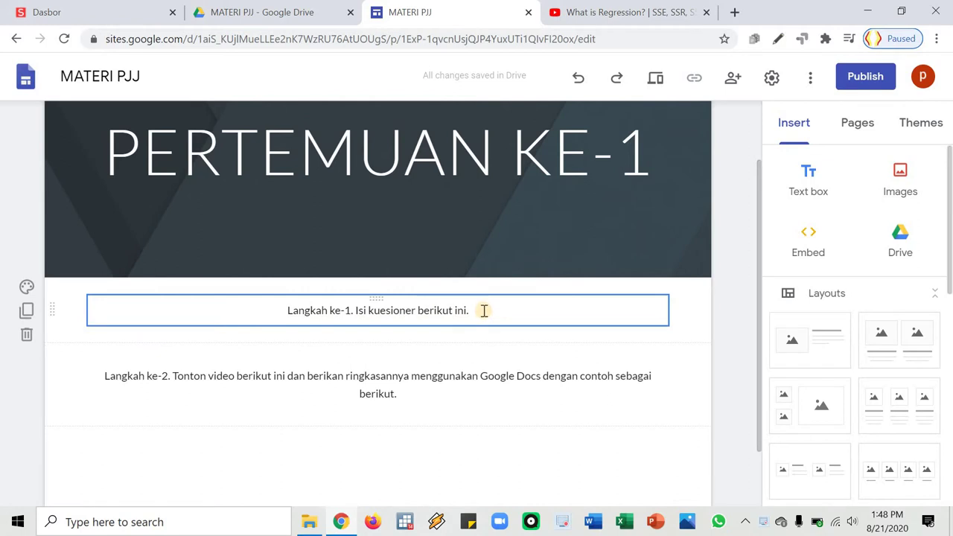
pyautogui.click(223, 11)
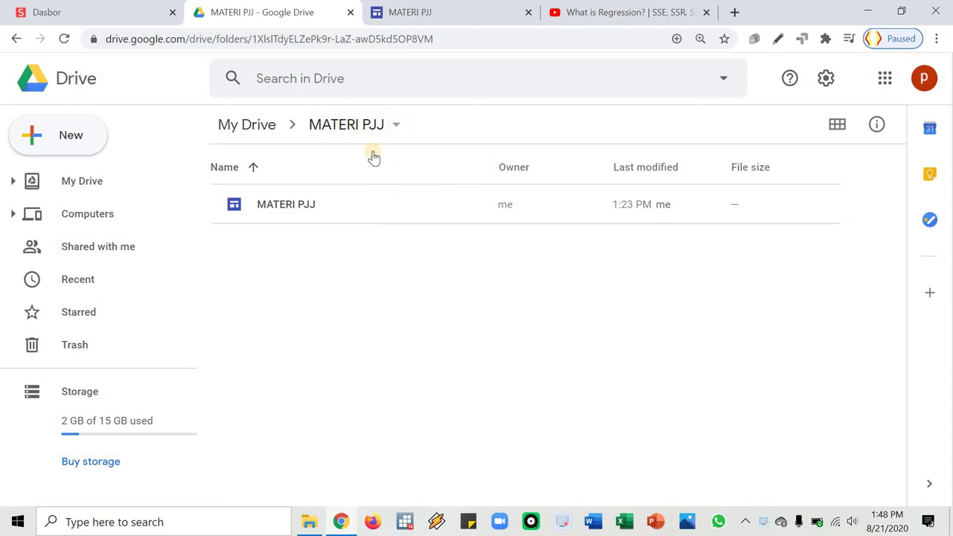
# From the New menu, create a Blank form under More > Google Forms
pyautogui.click(64, 139)
pyautogui.moveTo(183, 329)
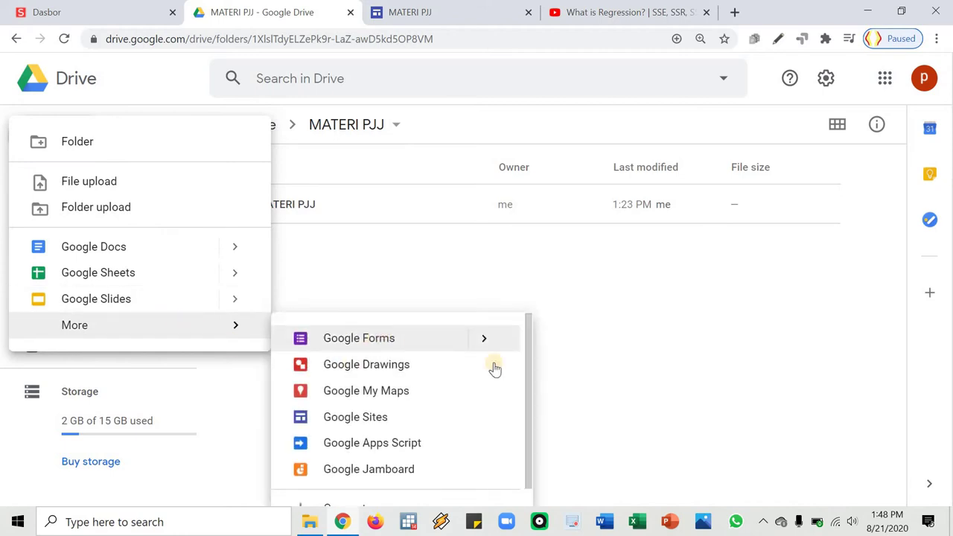
pyautogui.moveTo(491, 340)
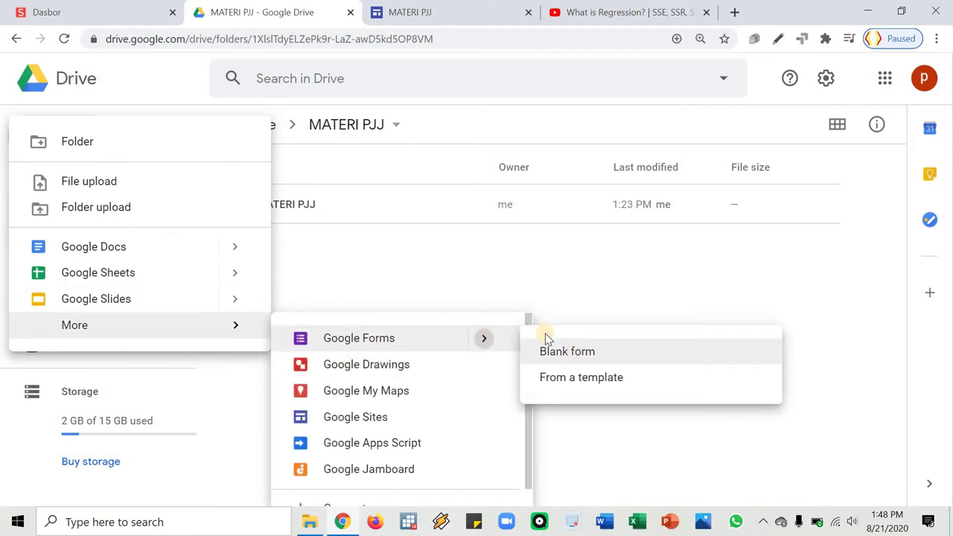
pyautogui.click(550, 347)
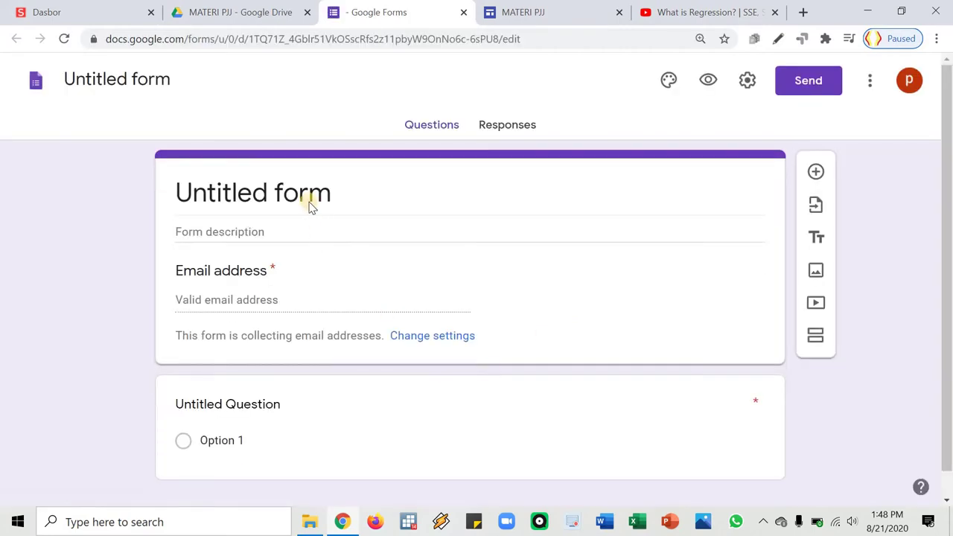
# Replace 'Untitled form' with the title 'KUESIONER PJJ'
pyautogui.click(342, 211)
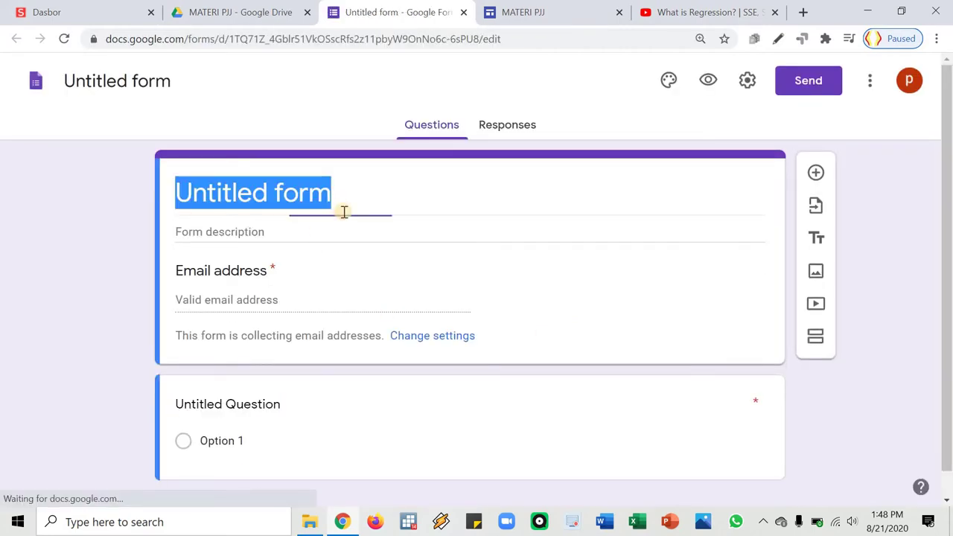
pyautogui.write('KUES')
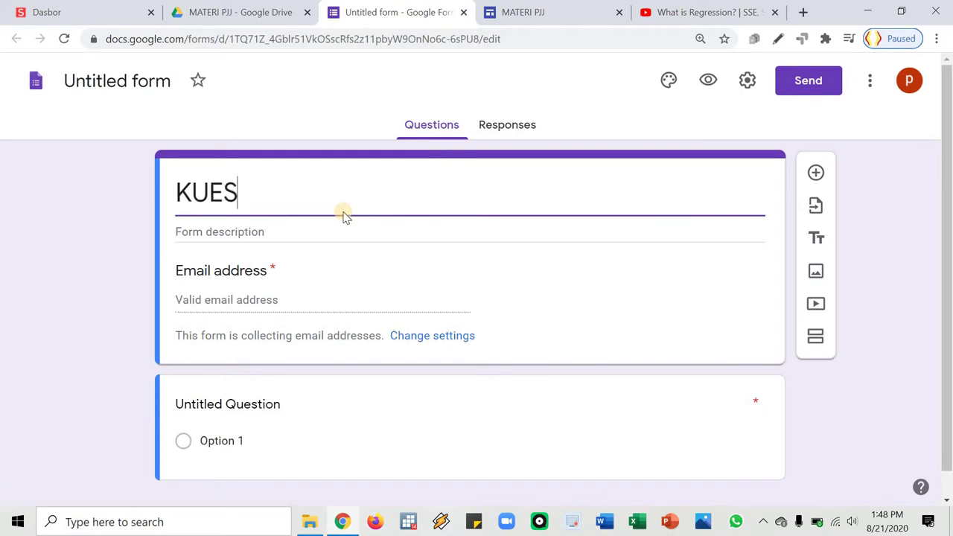
pyautogui.write('IONER PJJ')
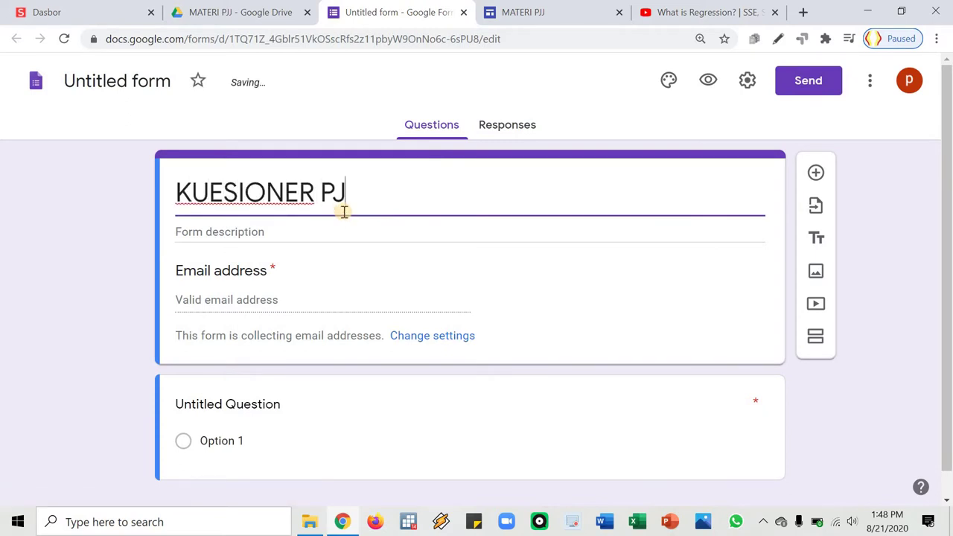
pyautogui.click(421, 335)
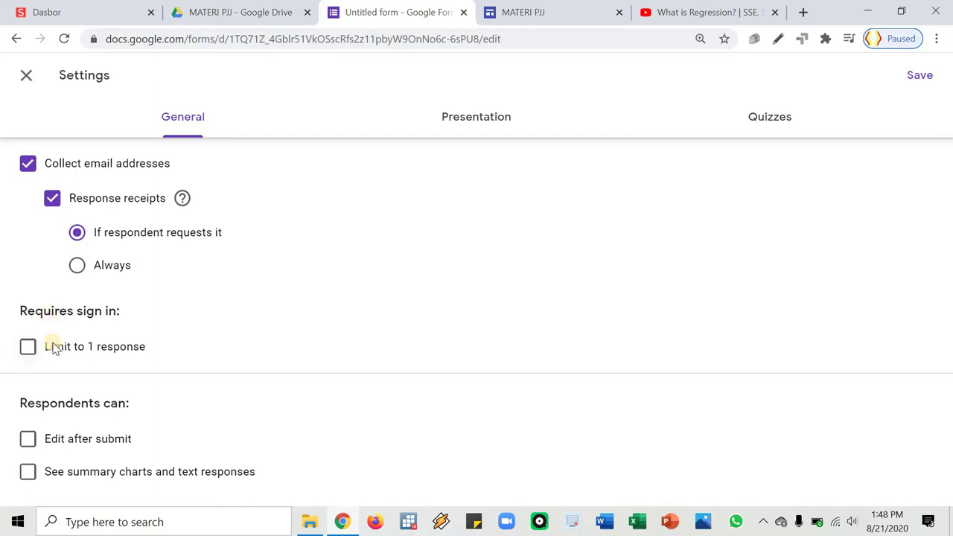
# Limit the form to 1 response per person and show a progress bar
pyautogui.click(27, 346)
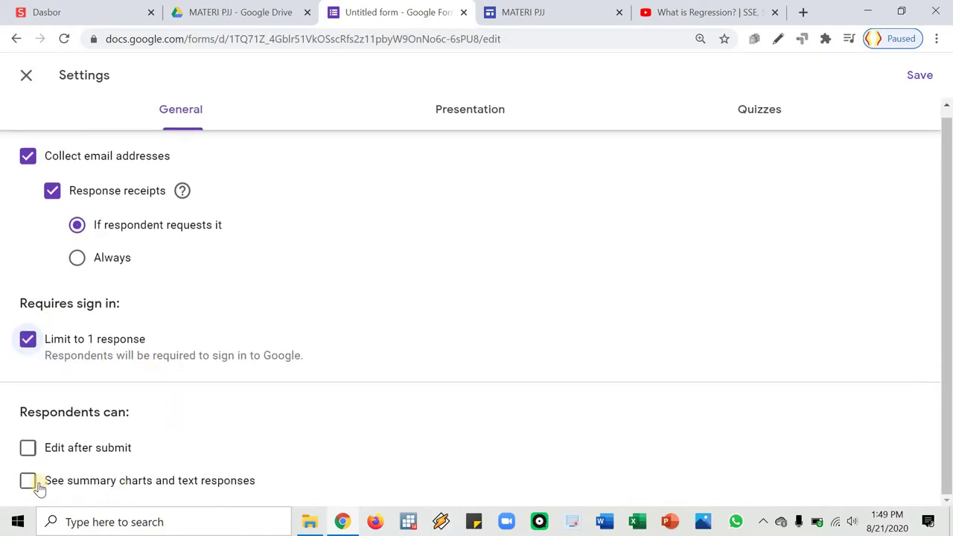
pyautogui.click(466, 119)
pyautogui.click(27, 163)
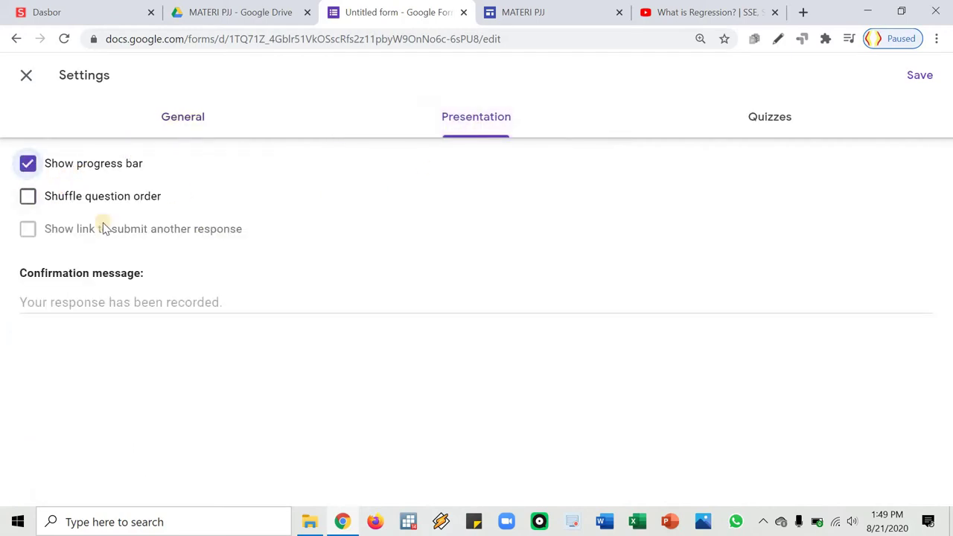
# Set the confirmation message to 'Terima kasih untuk mengisi kuesioner ini.' and save the settings
pyautogui.click(171, 301)
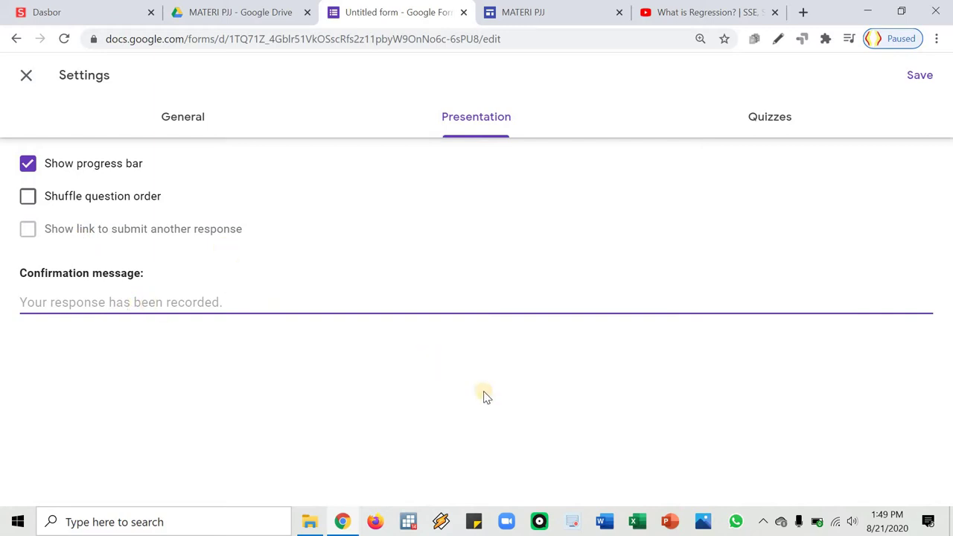
pyautogui.write('tER')
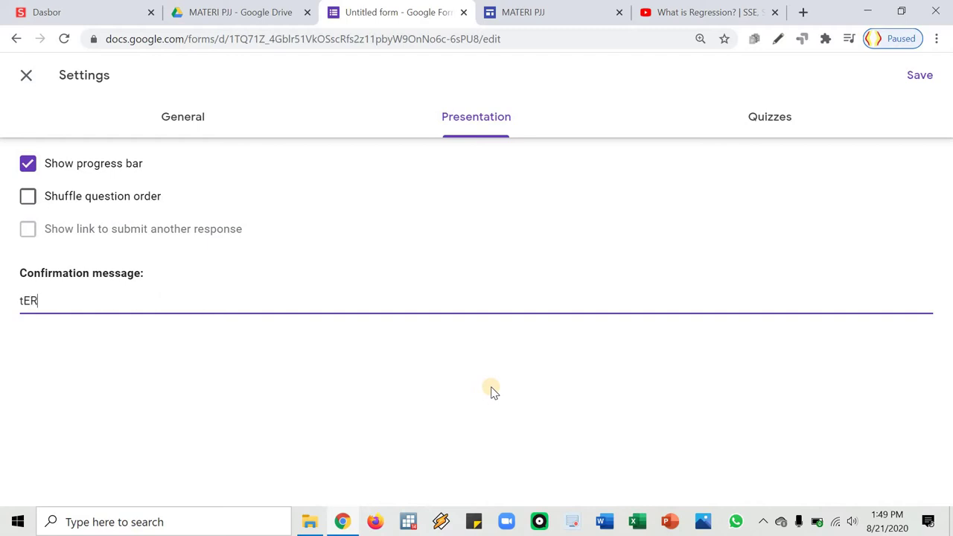
pyautogui.press('BackSpace')
pyautogui.press('BackSpace')
pyautogui.press('BackSpace')
pyautogui.write('Te')
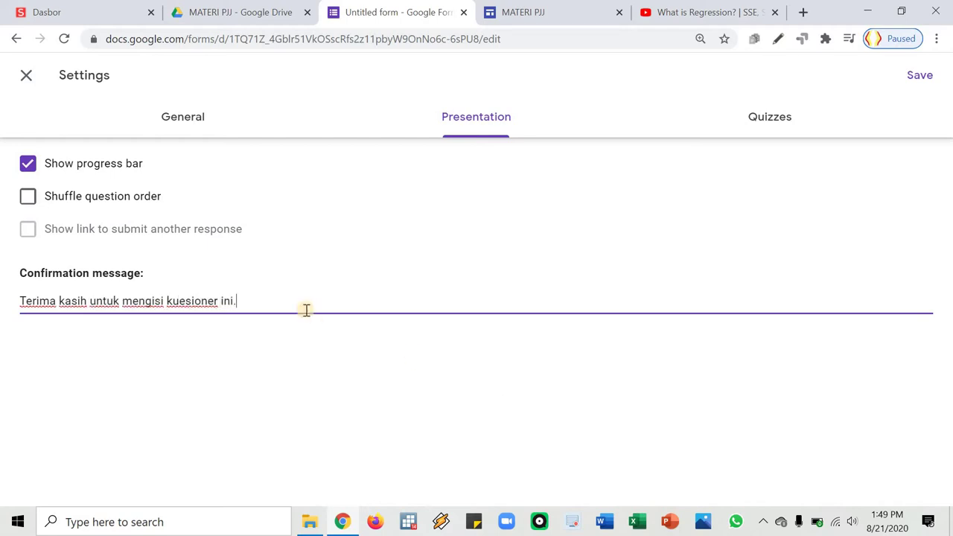
pyautogui.click(908, 85)
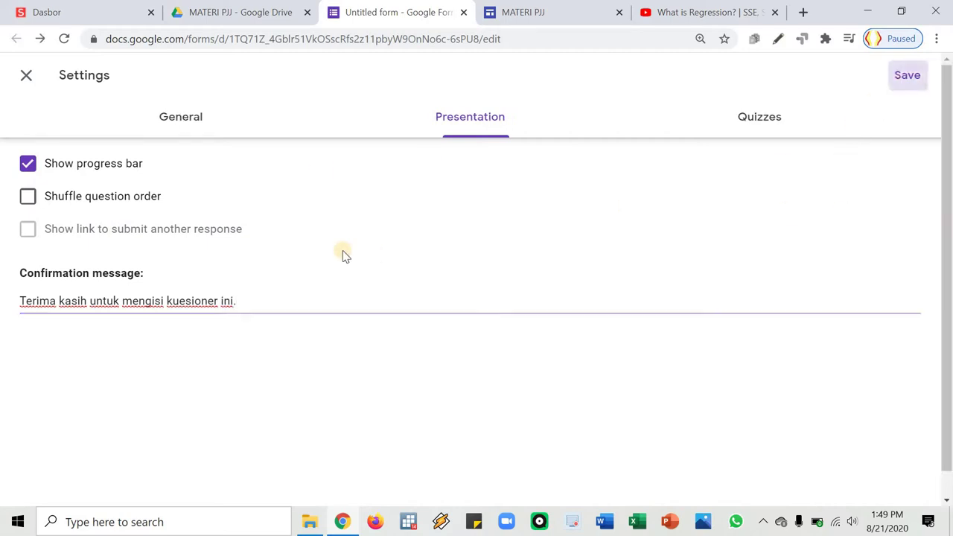
# Title the first question 'Nama Lengkap' as a required short-answer question
pyautogui.scroll(-1, 584, 305)
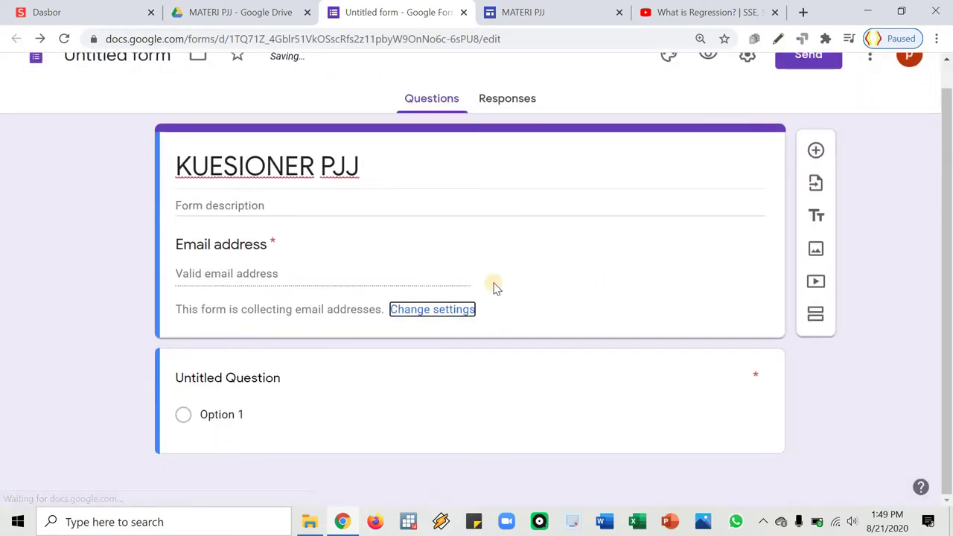
pyautogui.scroll(1, 279, 361)
pyautogui.scroll(-1, 243, 372)
pyautogui.click(271, 396)
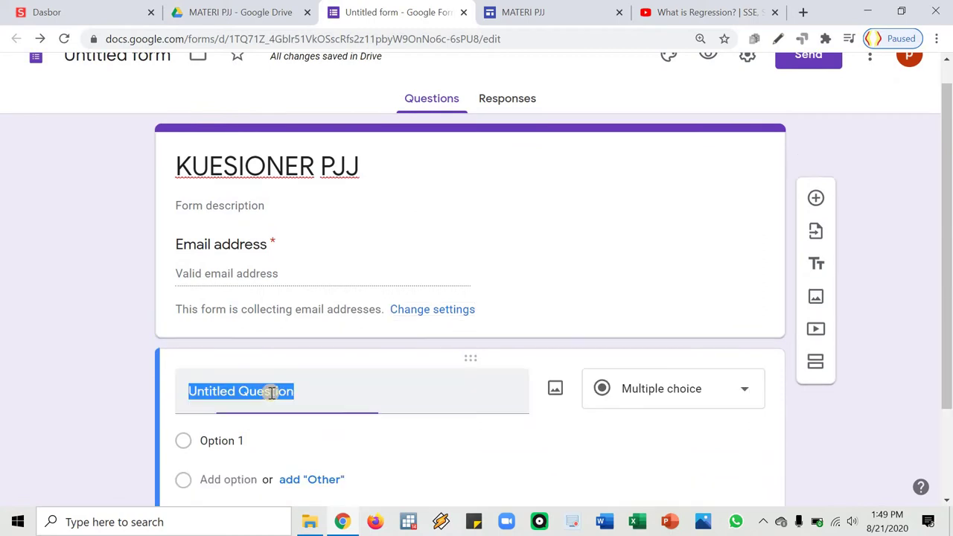
pyautogui.write('NA')
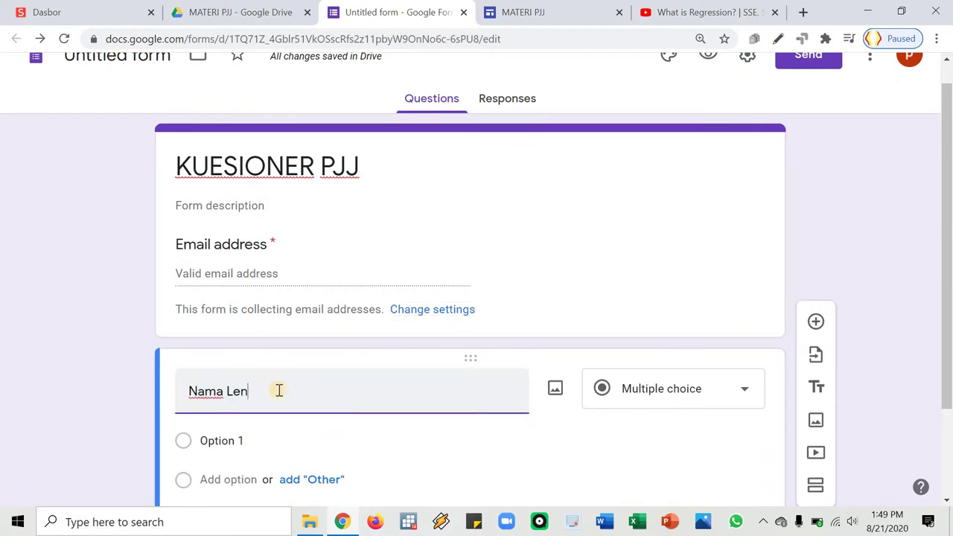
pyautogui.click(655, 388)
pyautogui.click(655, 407)
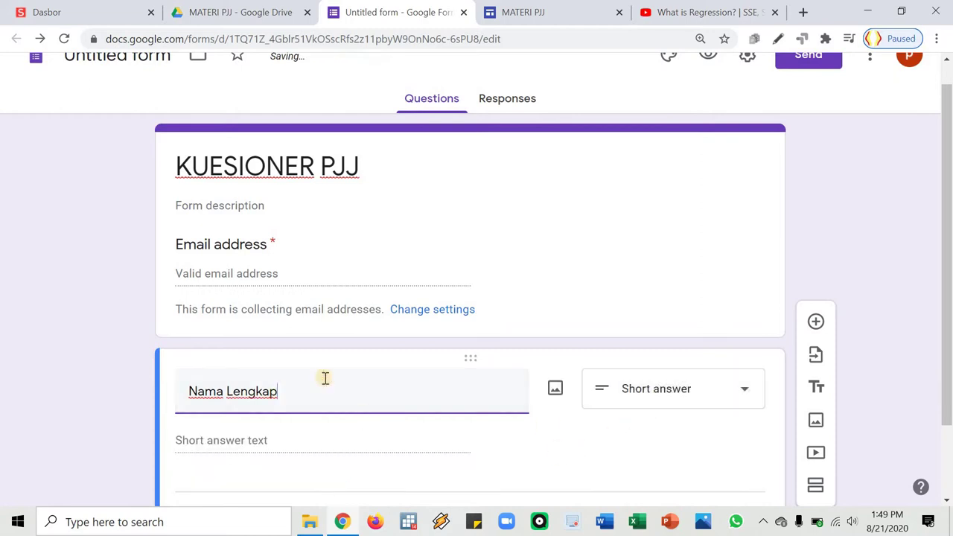
pyautogui.scroll(-1, 397, 392)
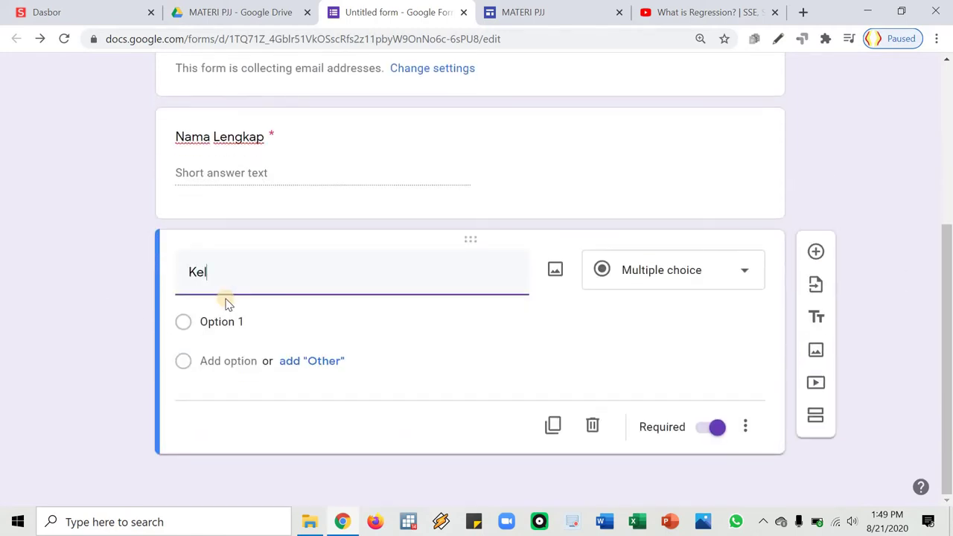
# Give the Kelas question the answer choices A, B, C and D
pyautogui.click(252, 321)
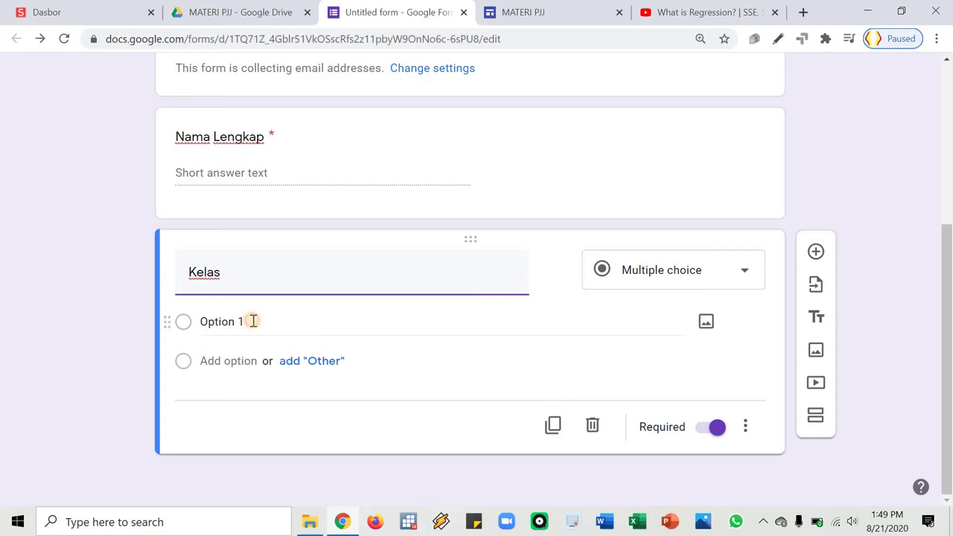
pyautogui.write('A')
pyautogui.click(233, 361)
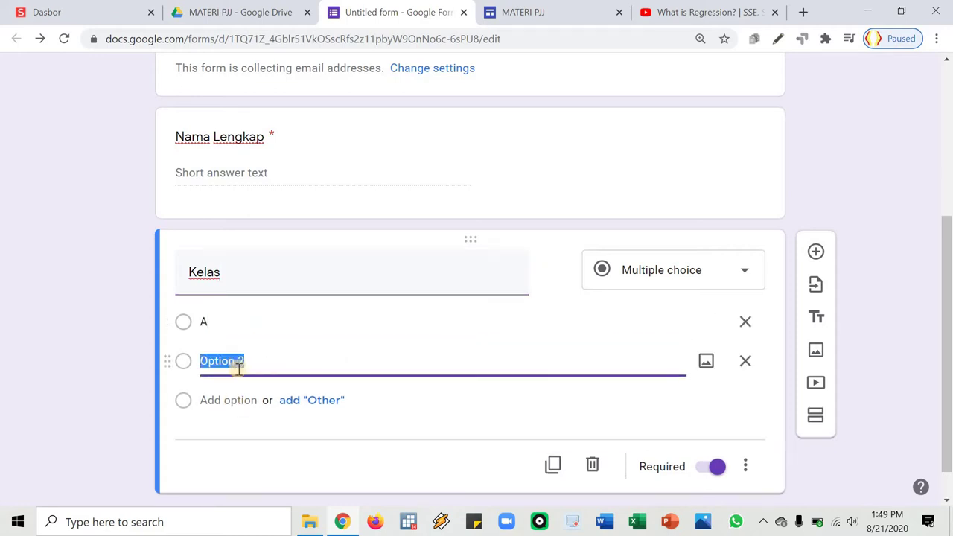
pyautogui.write('B')
pyautogui.click(224, 400)
pyautogui.write('C')
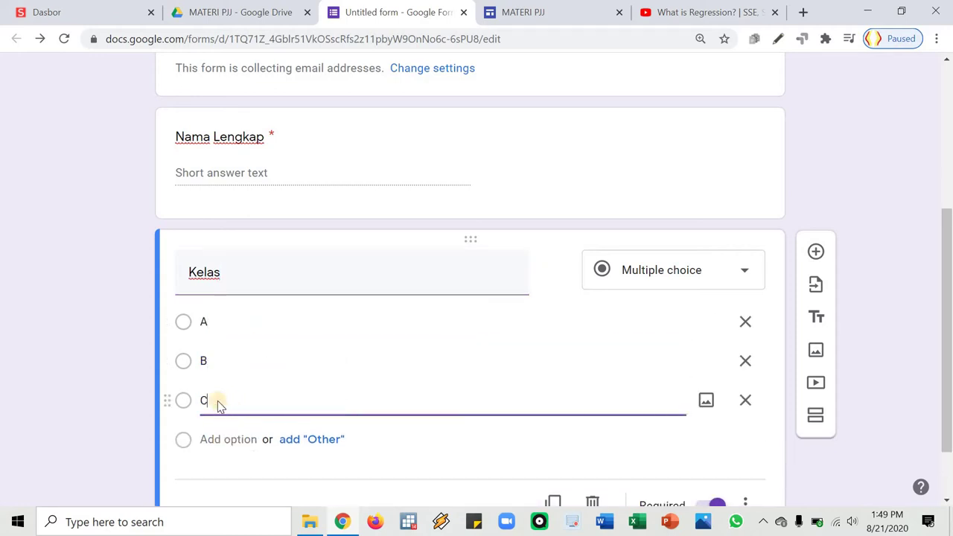
pyautogui.scroll(-1, 221, 364)
pyautogui.click(225, 363)
pyautogui.write('D')
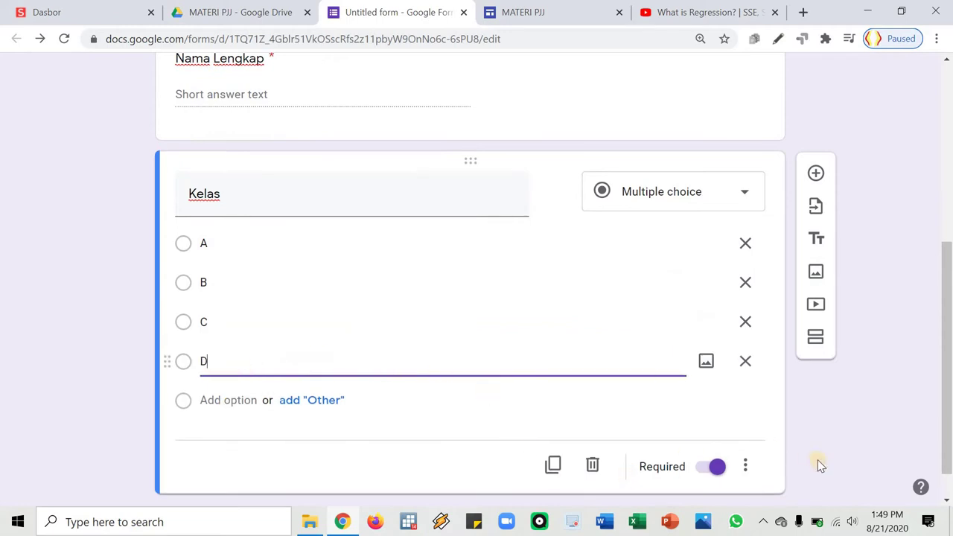
# Add a Jenis kelamin question with the options Pria and Wanita
pyautogui.click(815, 173)
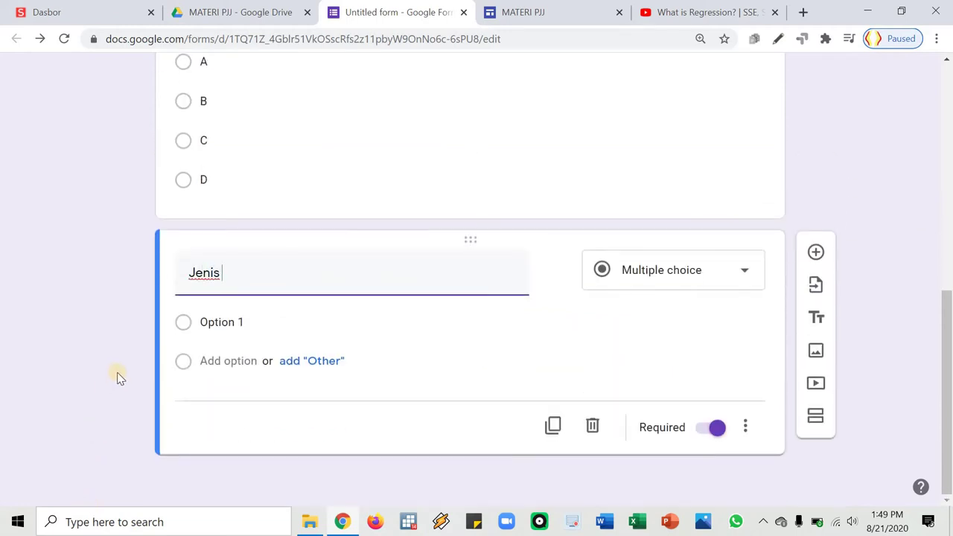
pyautogui.click(261, 325)
pyautogui.write('Lak')
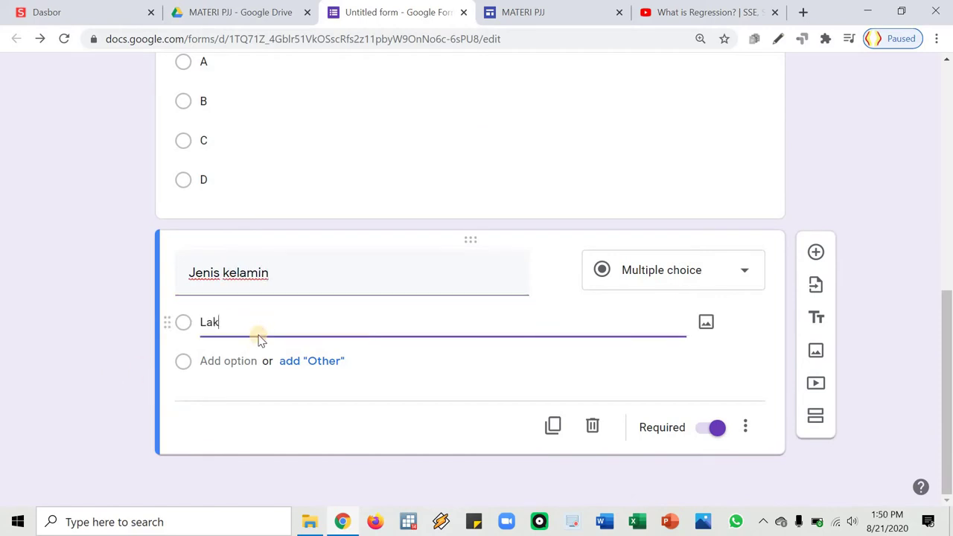
pyautogui.write('Pria')
pyautogui.click(317, 290)
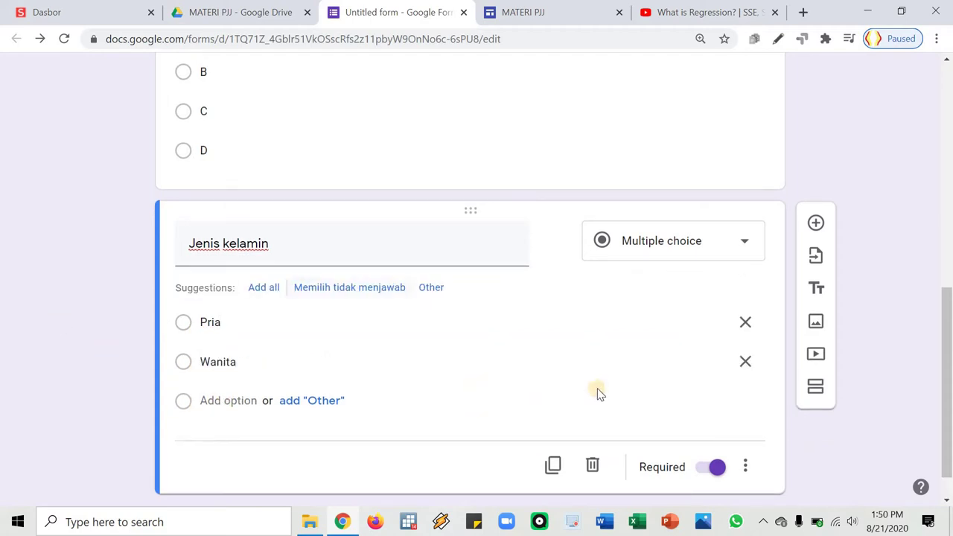
pyautogui.hotkey('ctrl', 'shift', 'Return')
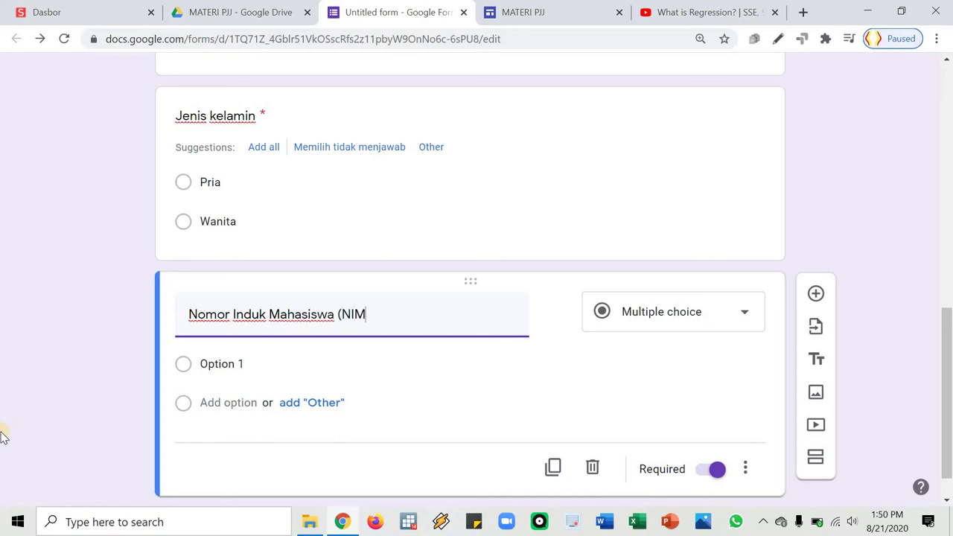
# Make the NIM question a short answer with number-only response validation
pyautogui.click(676, 309)
pyautogui.click(665, 111)
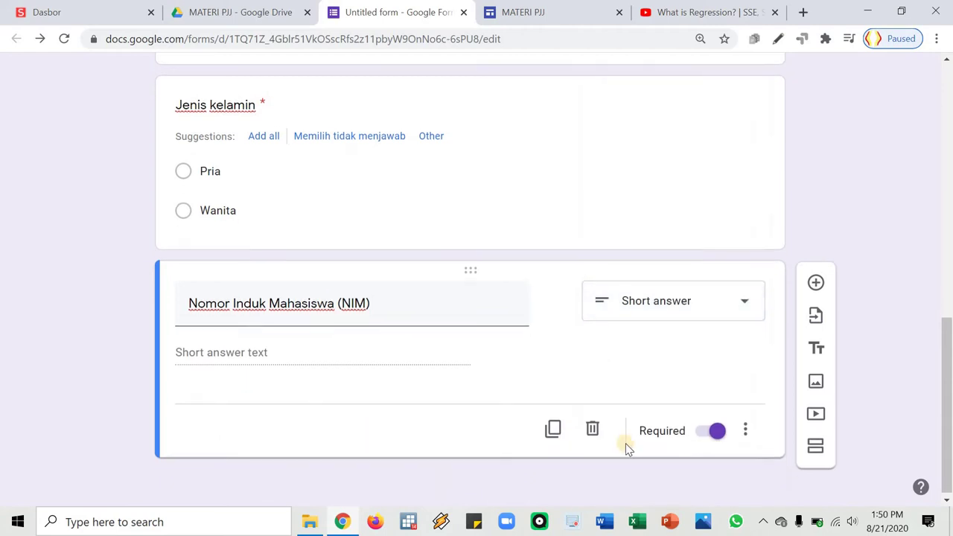
pyautogui.click(746, 430)
pyautogui.click(746, 432)
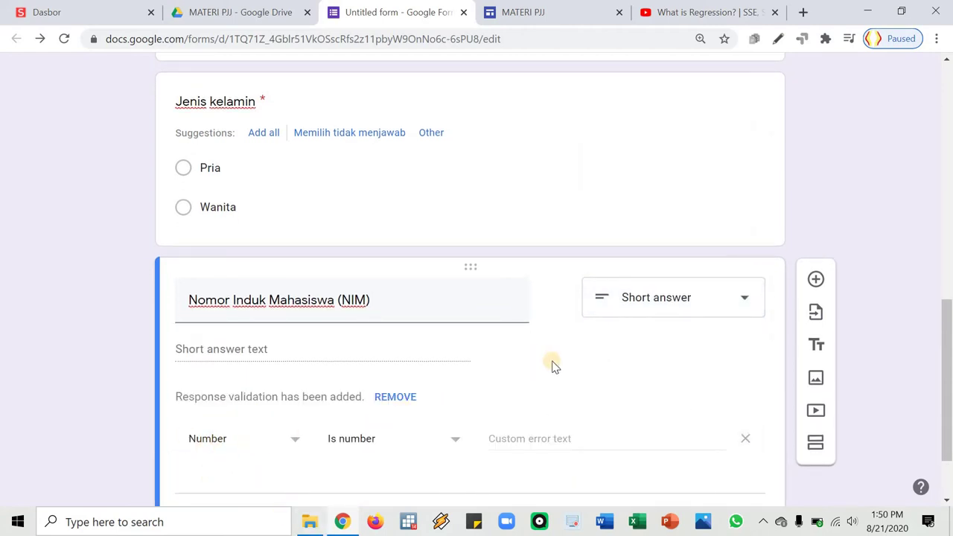
# Rename the untitled form file to KUESIONER PJJ
pyautogui.scroll(-1, 300, 323)
pyautogui.scroll(10, 405, 325)
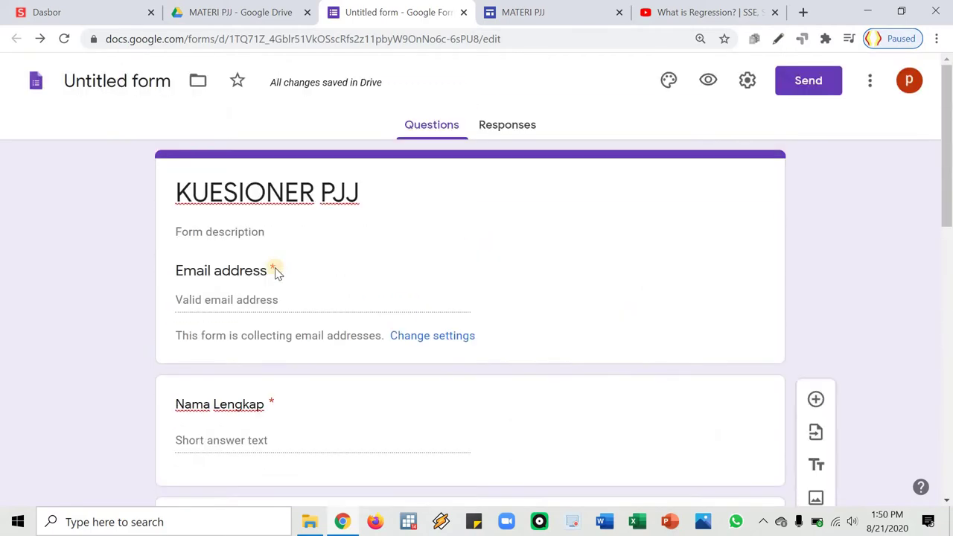
pyautogui.click(136, 80)
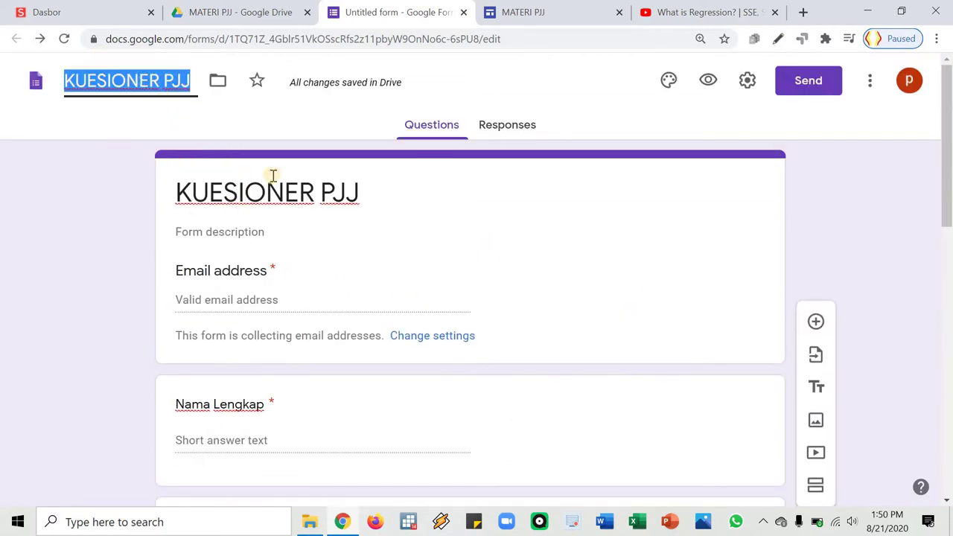
pyautogui.click(463, 156)
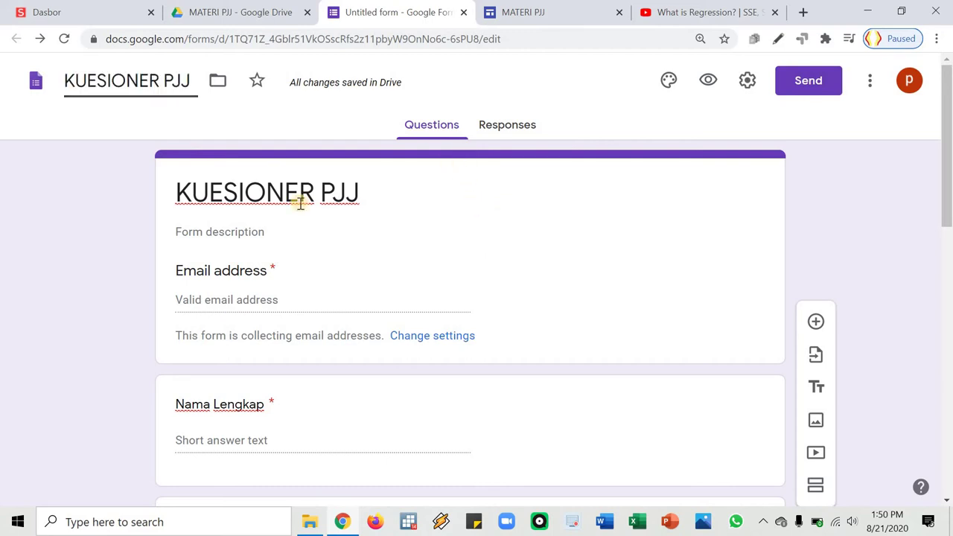
pyautogui.click(747, 80)
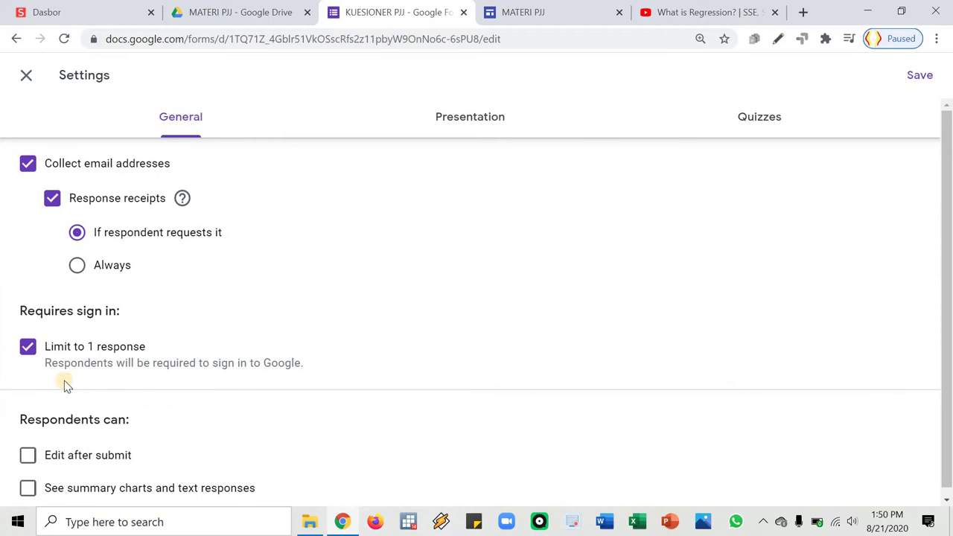
pyautogui.scroll(-1, 95, 257)
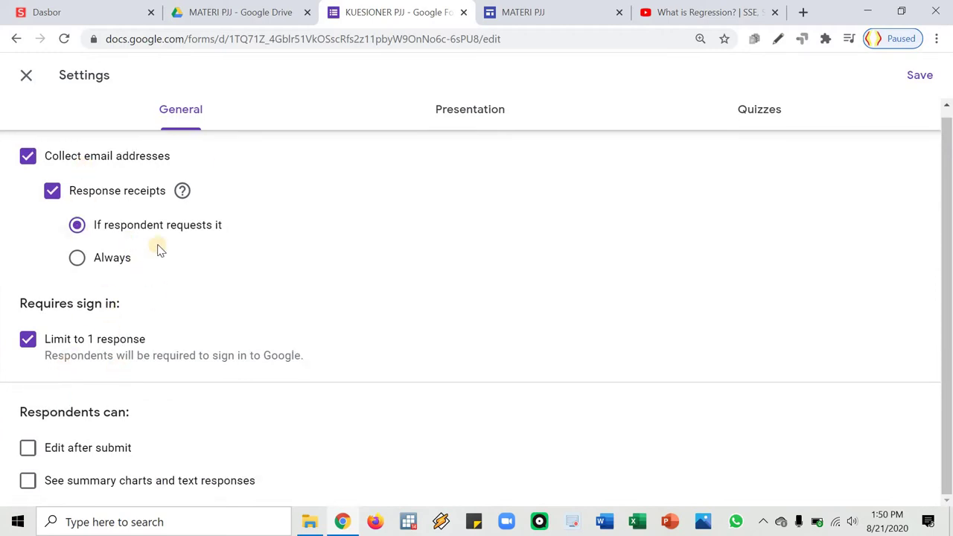
pyautogui.click(921, 78)
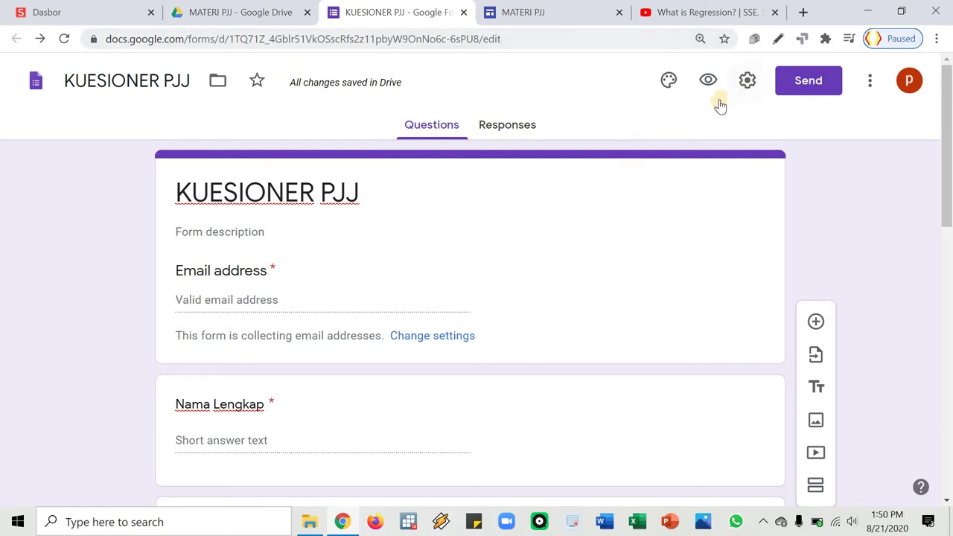
# In the Send form email, replace the default message with 'Anda wajib mengisi kuesioner ini dengan tepat dan benar.'
pyautogui.click(809, 82)
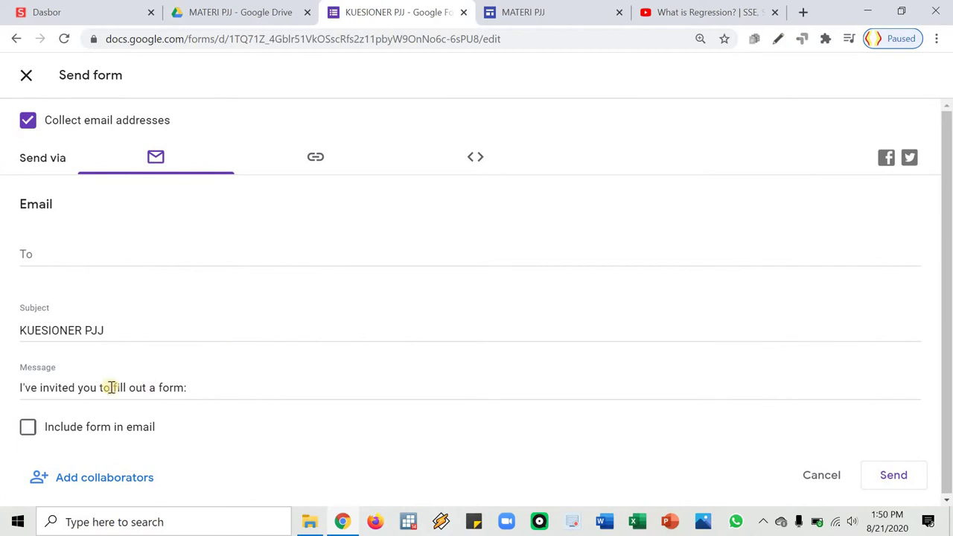
pyautogui.moveTo(178, 391); pyautogui.dragTo(16, 412)
pyautogui.write('SIla')
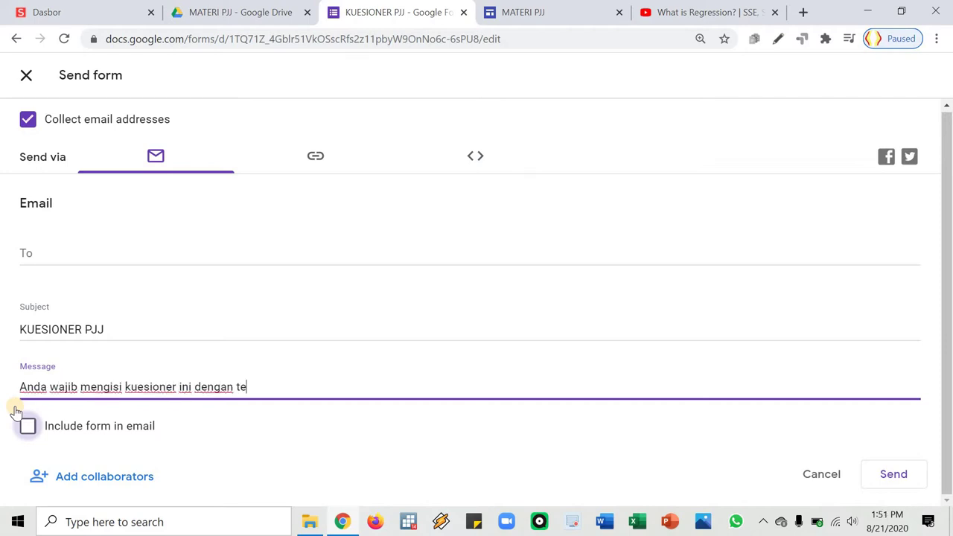
# Copy the form's shortened forms.gle link, then go to the MATERI PJJ site tab
pyautogui.click(315, 160)
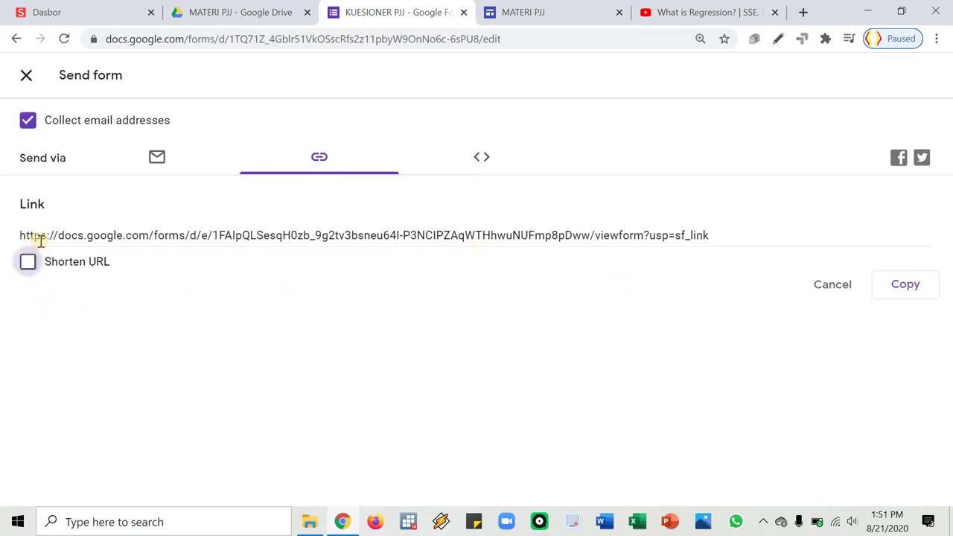
pyautogui.click(42, 288)
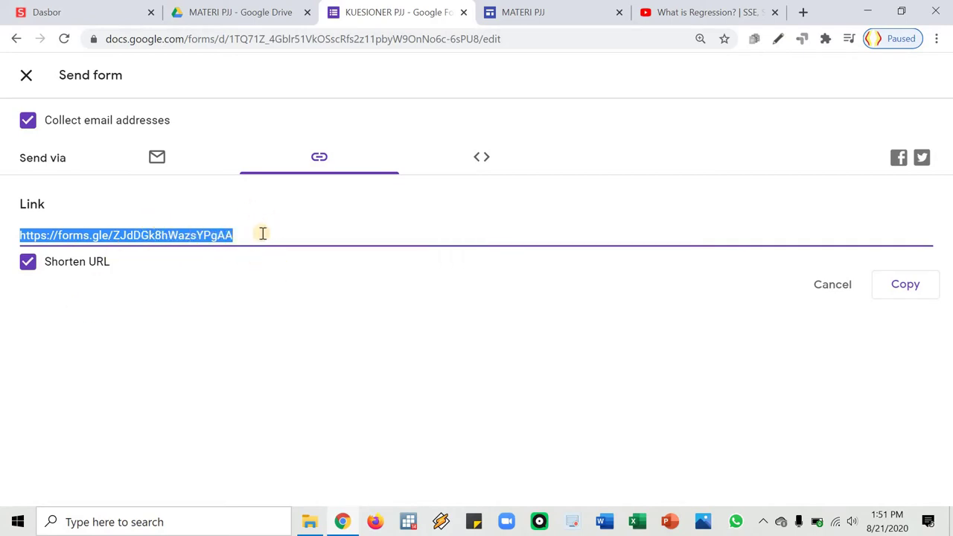
pyautogui.click(909, 288)
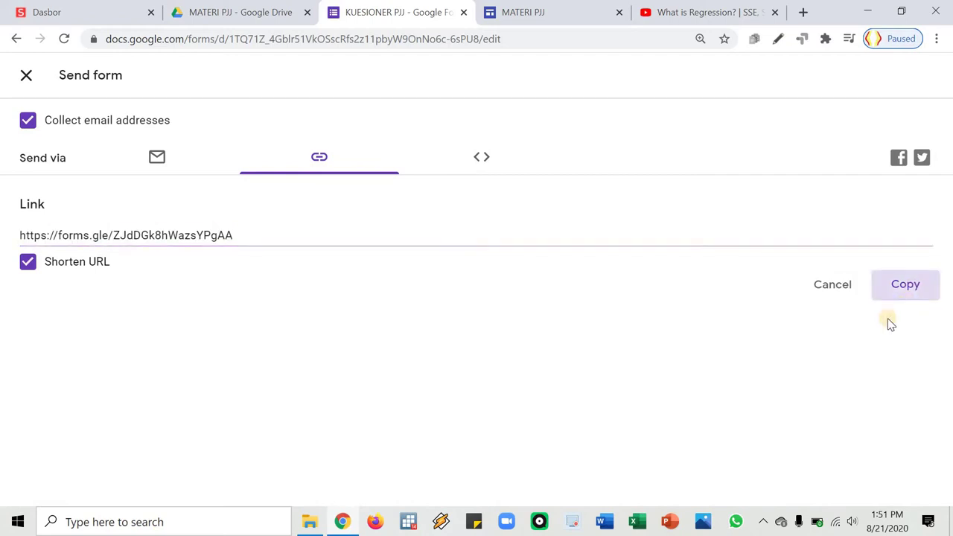
pyautogui.click(567, 17)
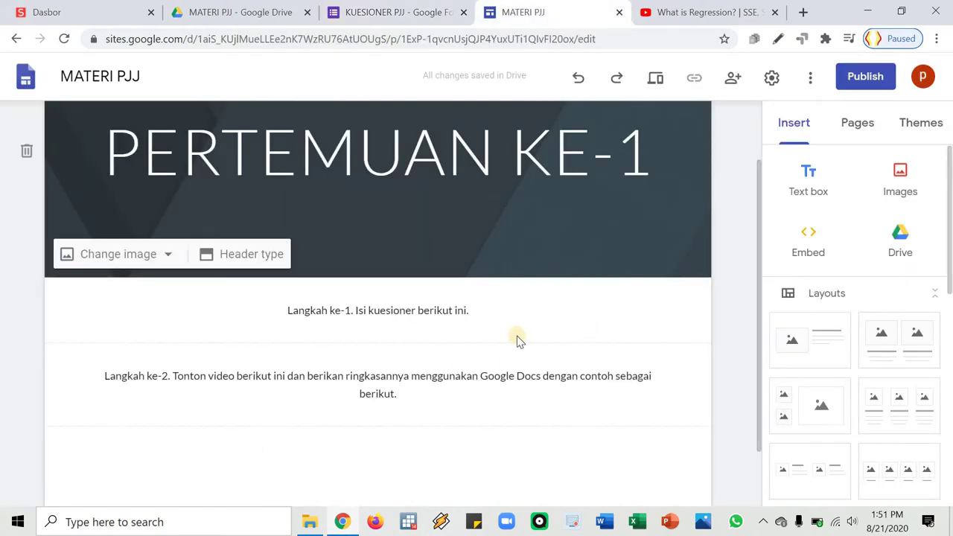
# Append '(klik di sini)' to the Langkah ke-1 sentence and make 'di sini' bold
pyautogui.click(513, 317)
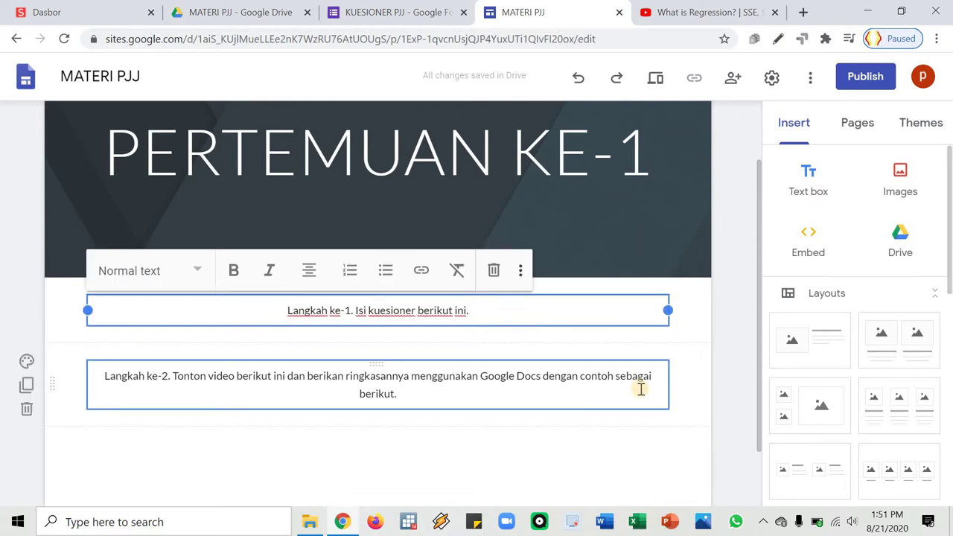
pyautogui.write('.')
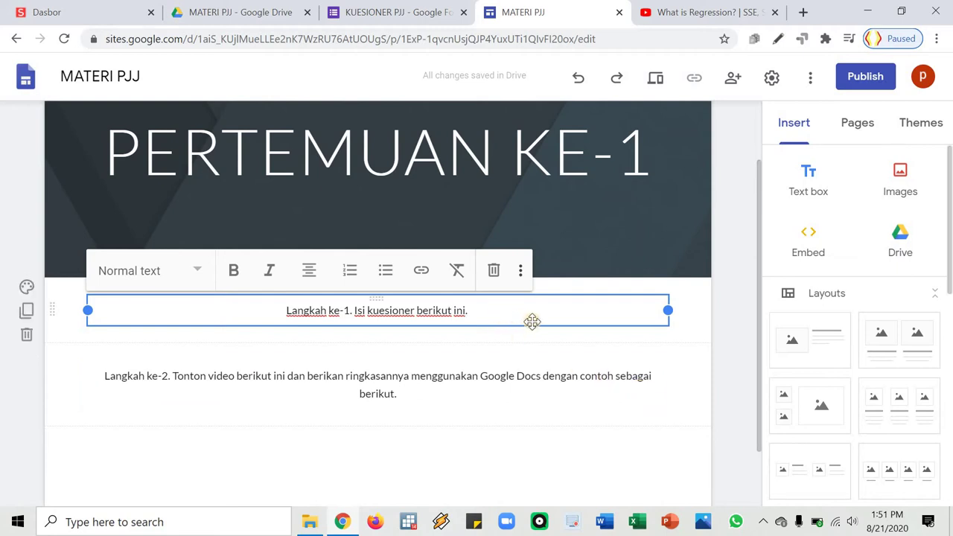
pyautogui.press('BackSpace')
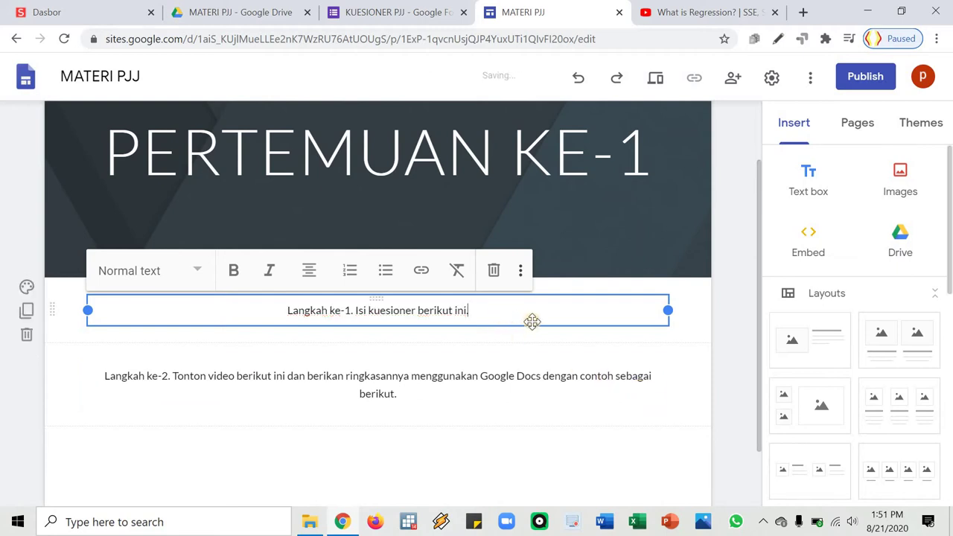
pyautogui.write('(')
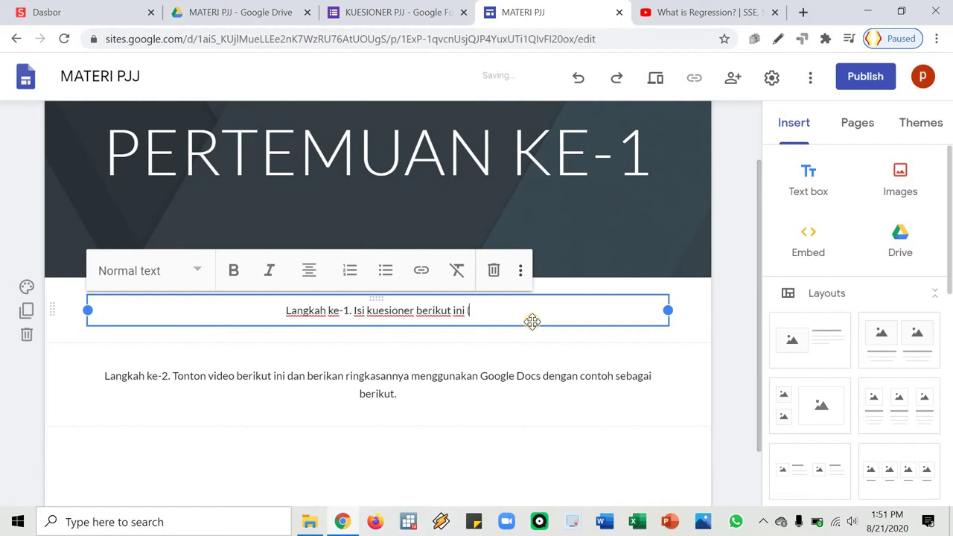
pyautogui.write('klik di')
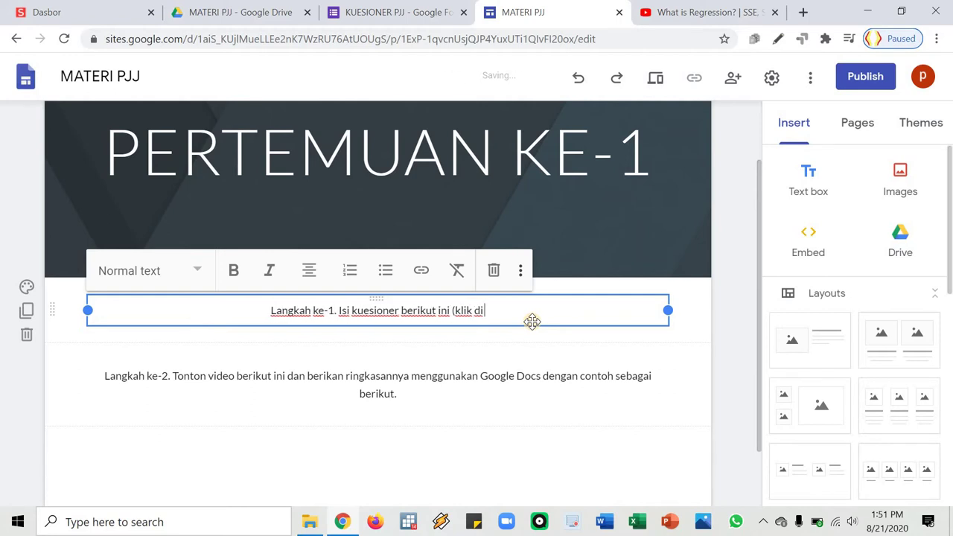
pyautogui.write(' sini)')
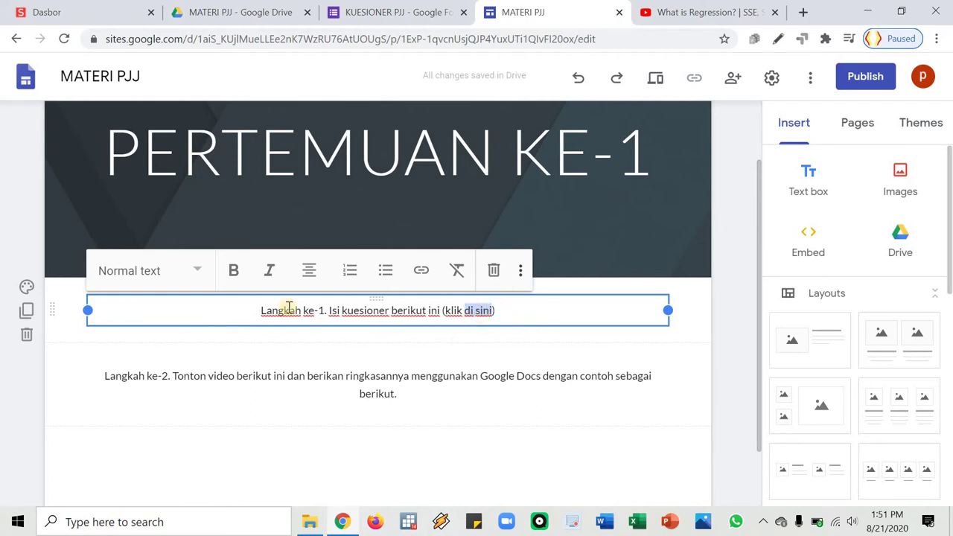
pyautogui.click(234, 271)
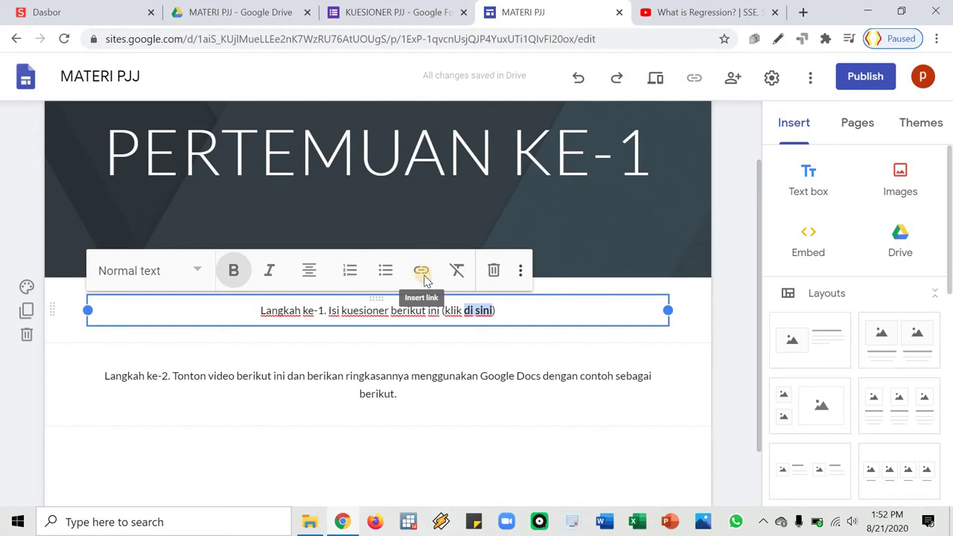
# Link 'di sini' to the pasted forms.gle form address
pyautogui.click(424, 278)
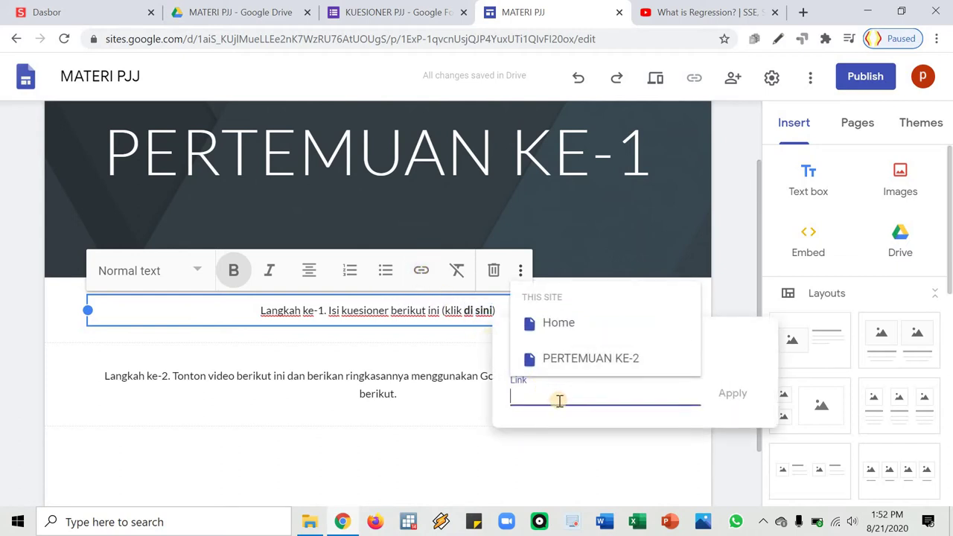
pyautogui.hotkey('ctrl', 'v')
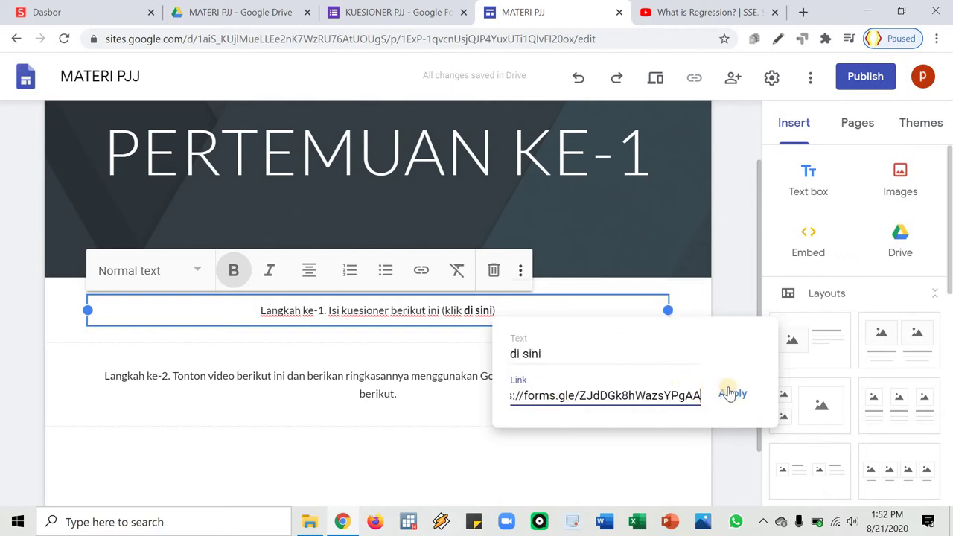
pyautogui.press('Return')
pyautogui.click(394, 406)
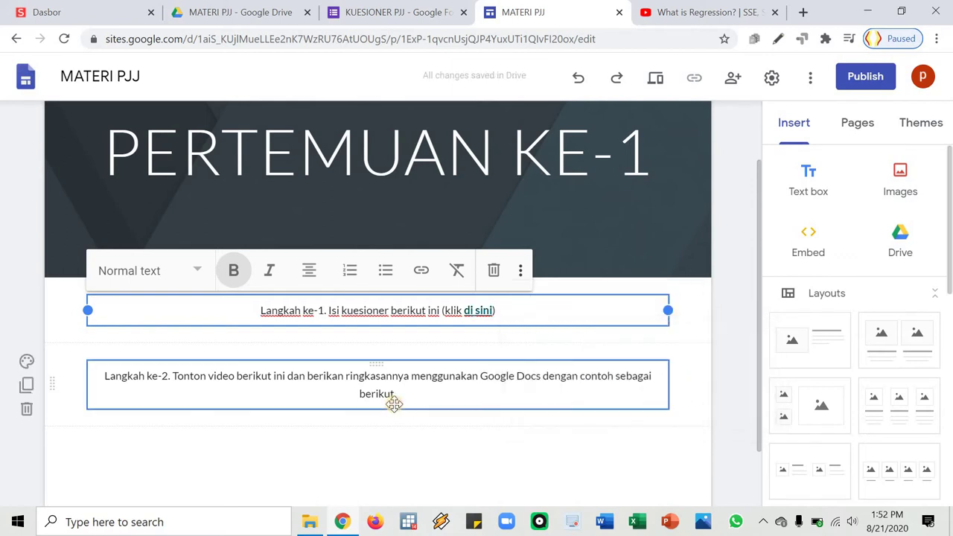
pyautogui.click(723, 351)
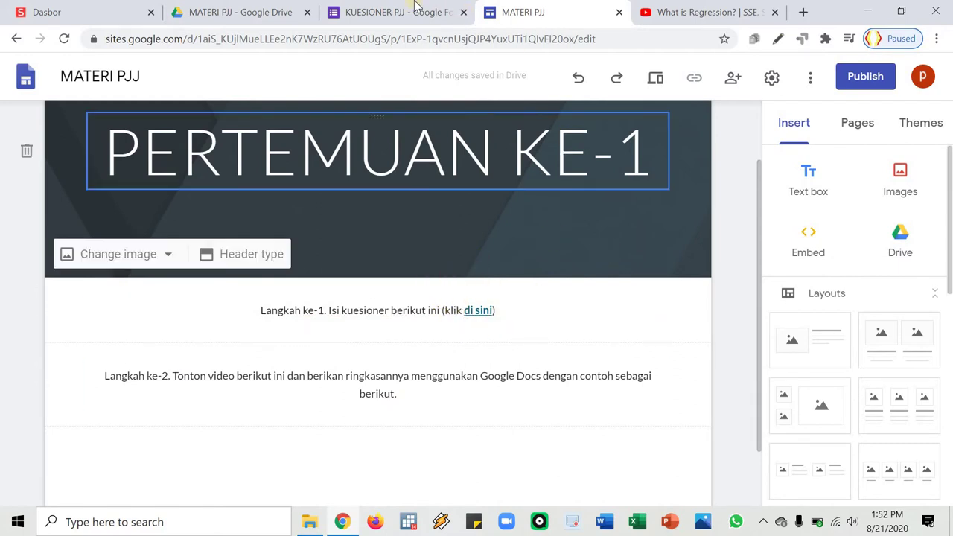
# Close the form tab and preview the PERTEMUAN KE-1 page from the MATERI PJJ site editor
pyautogui.hotkey('ctrl', 'shift', 'Tab')
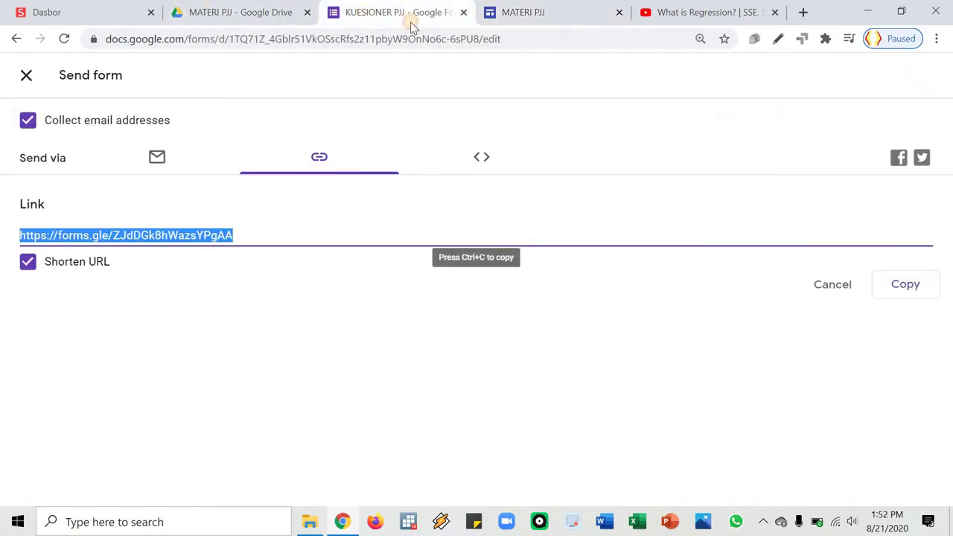
pyautogui.hotkey('ctrl', 'w')
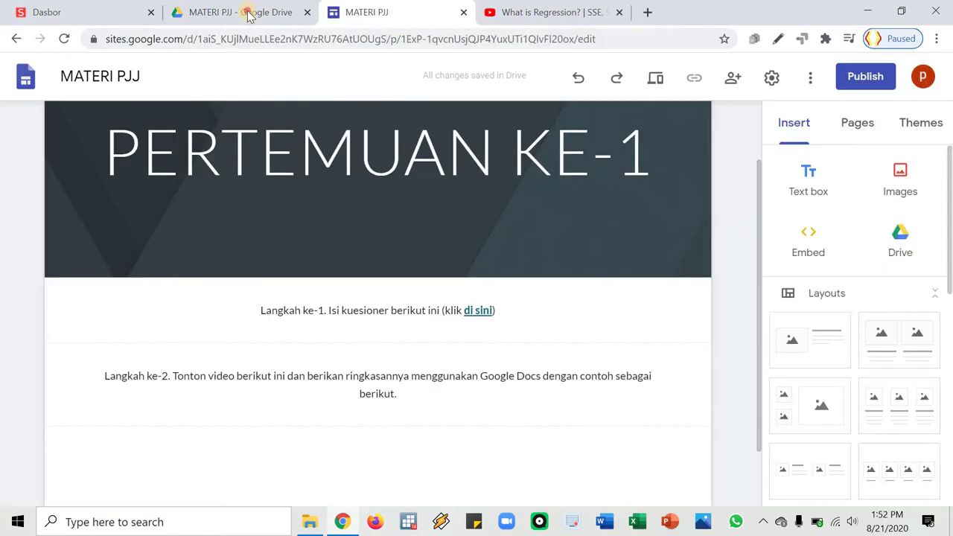
pyautogui.click(249, 13)
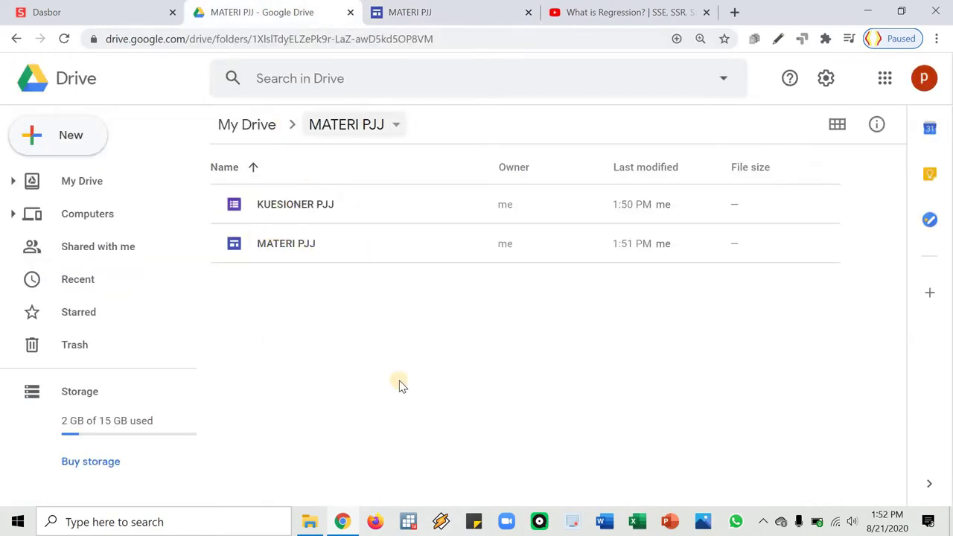
pyautogui.click(452, 17)
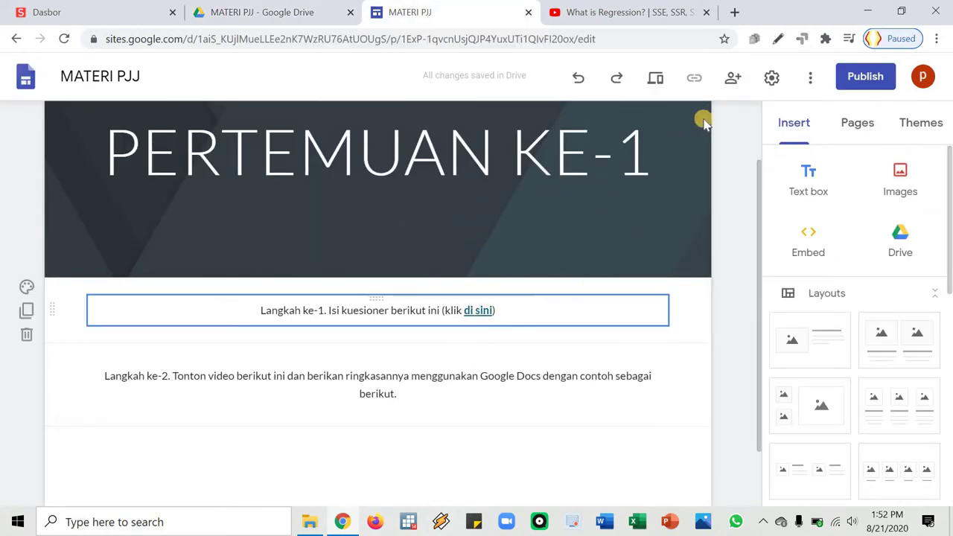
pyautogui.click(655, 81)
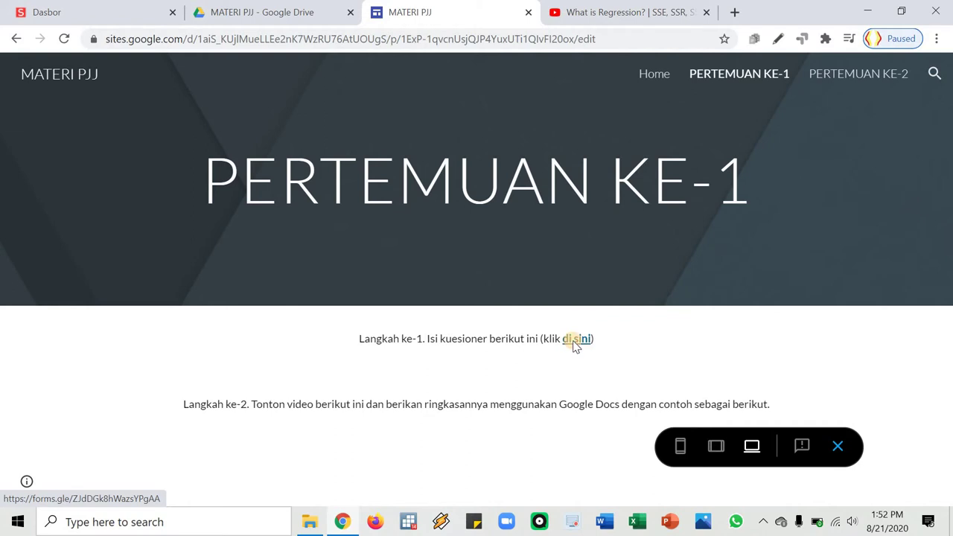
# Open the questionnaire from the 'di sini' link and fill in the email and full name answers
pyautogui.click(574, 342)
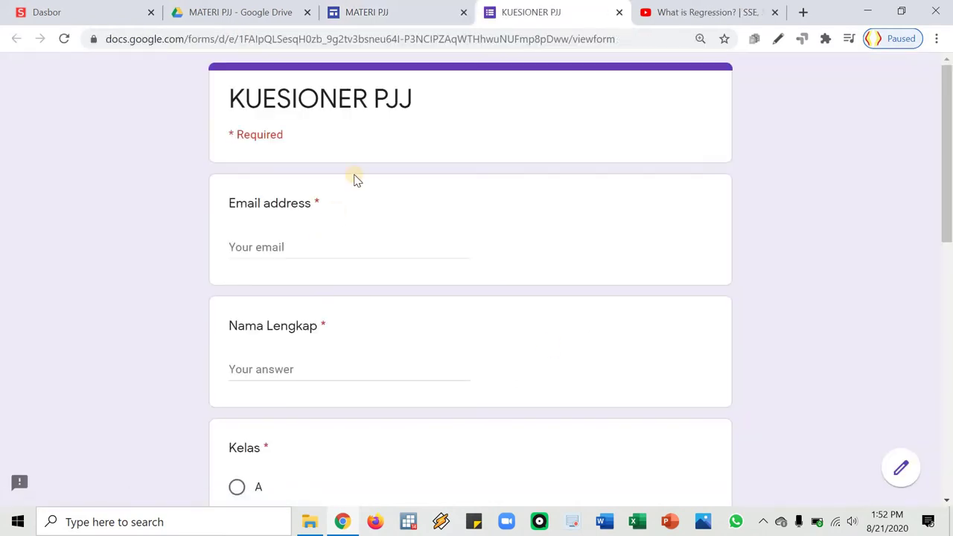
pyautogui.scroll(-9, 396, 219)
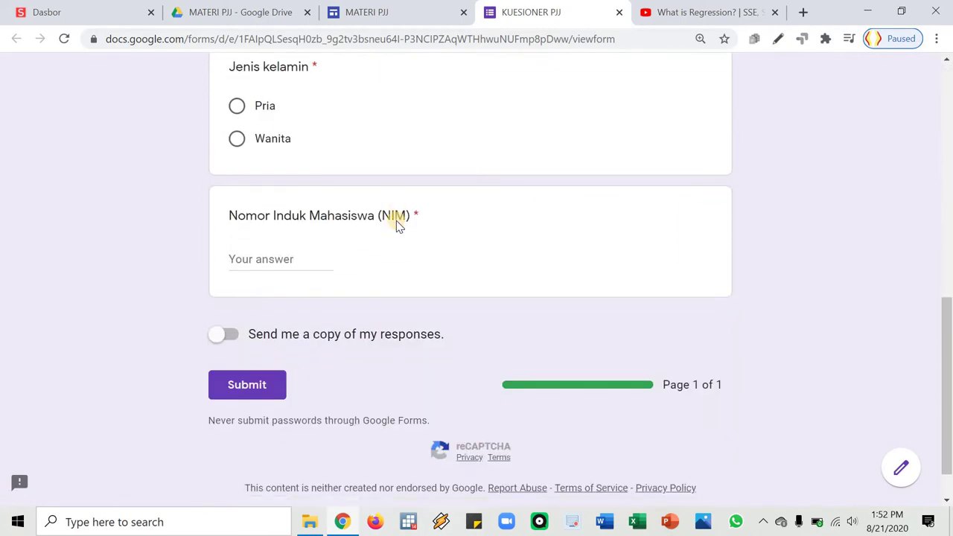
pyautogui.scroll(6, 396, 221)
pyautogui.scroll(3, 396, 220)
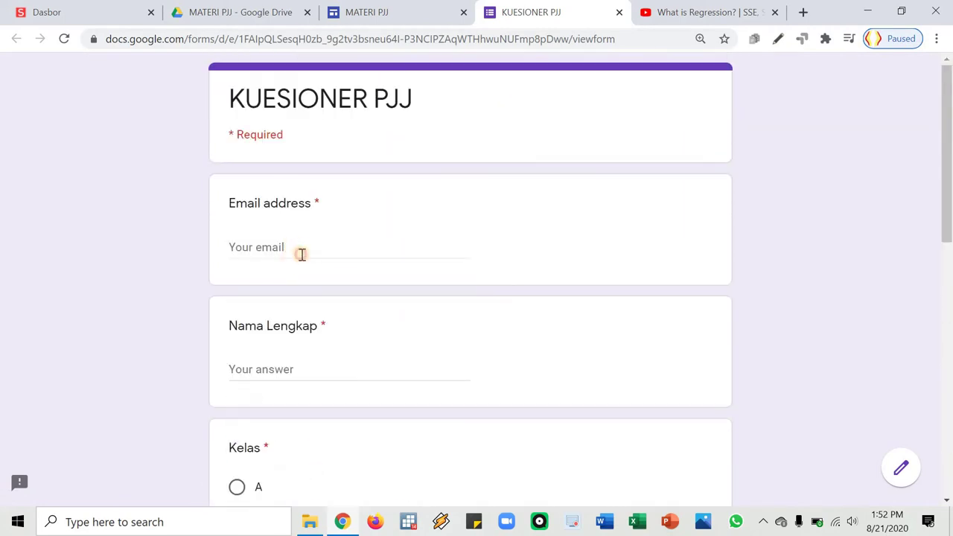
pyautogui.click(312, 247)
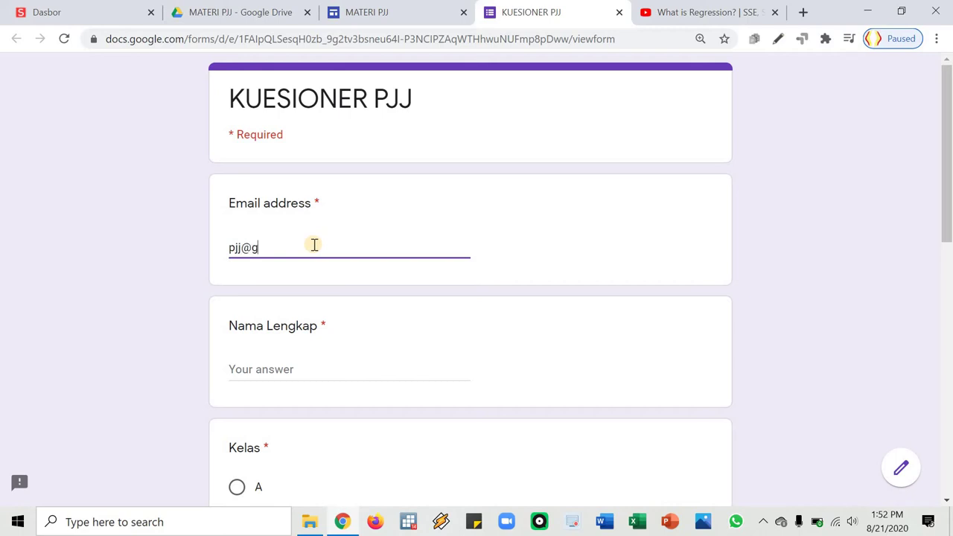
pyautogui.write('com')
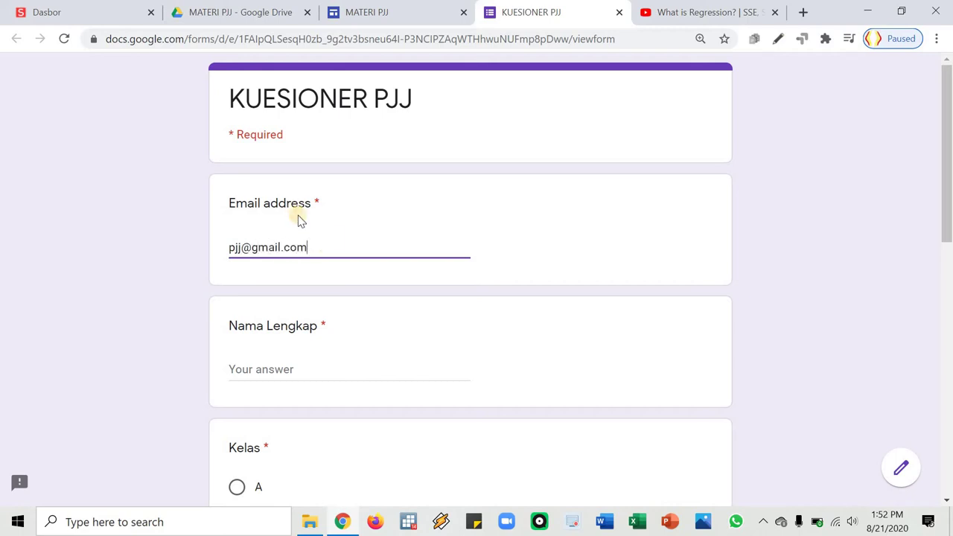
pyautogui.click(318, 366)
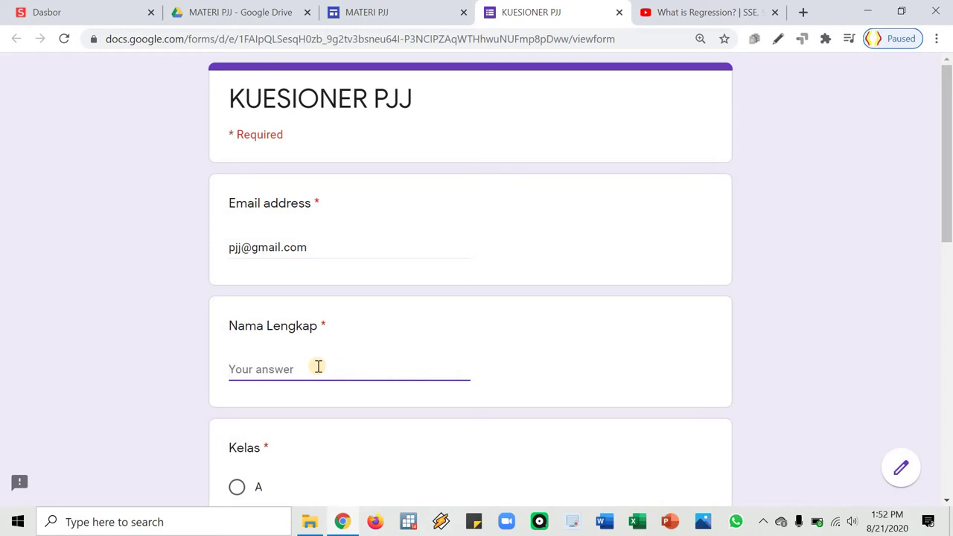
pyautogui.write('Online')
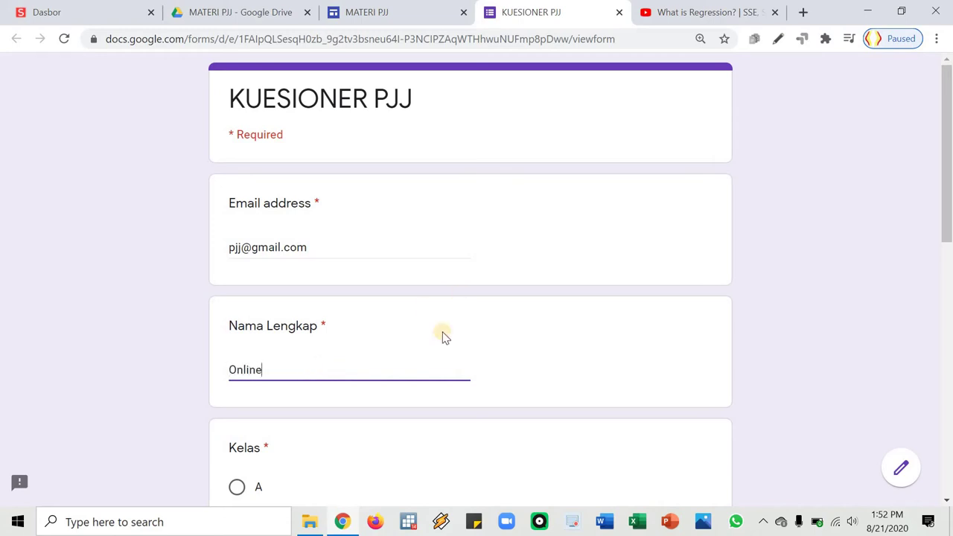
# Choose class A and Pria, enter the student number, and submit the response
pyautogui.scroll(-4, 366, 319)
pyautogui.click(236, 191)
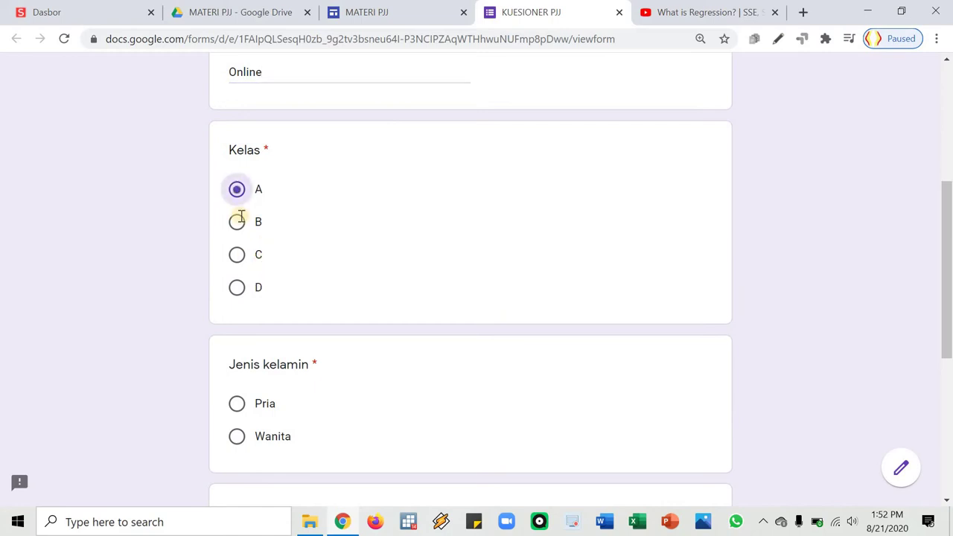
pyautogui.scroll(-4, 238, 215)
pyautogui.click(237, 108)
pyautogui.click(264, 257)
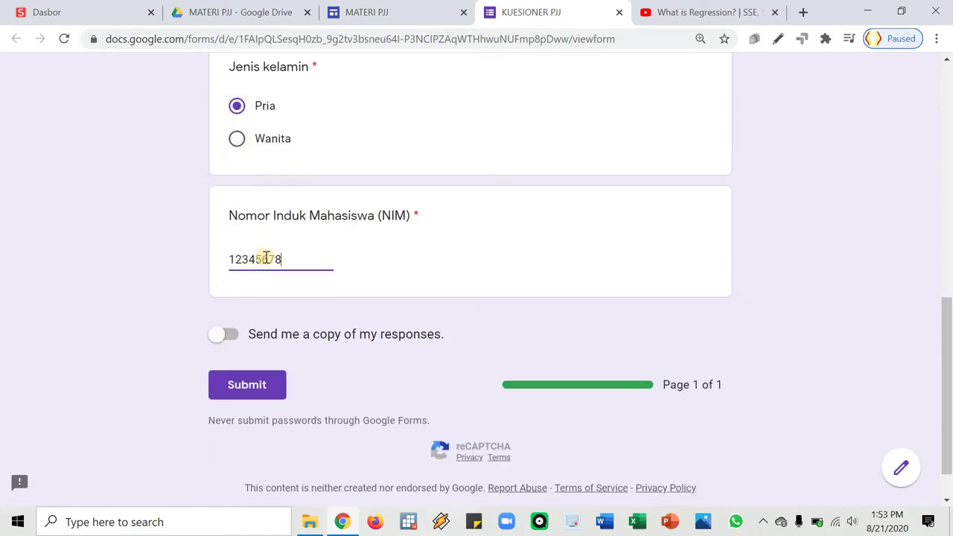
pyautogui.click(246, 391)
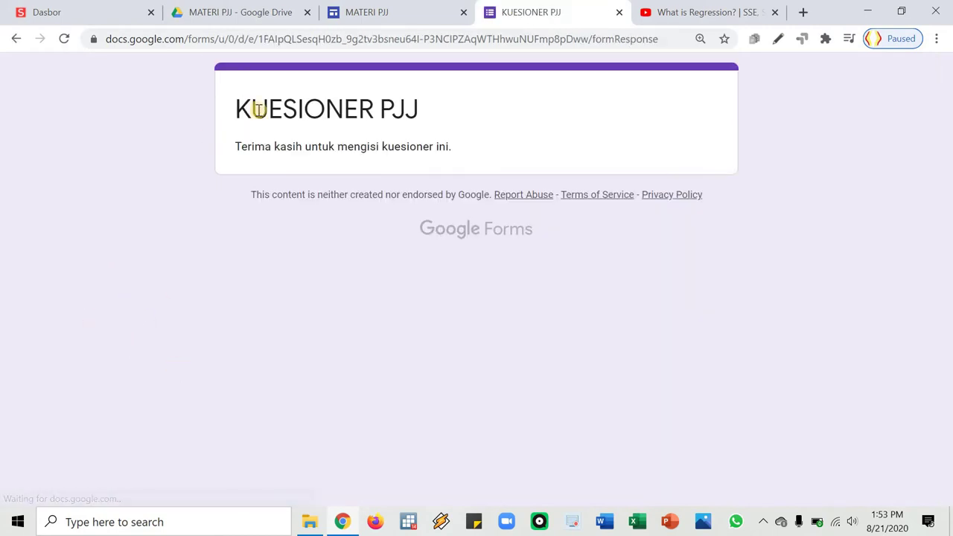
# Return from the thank-you page to the MATERI PJJ Google Drive tab
pyautogui.click(236, 11)
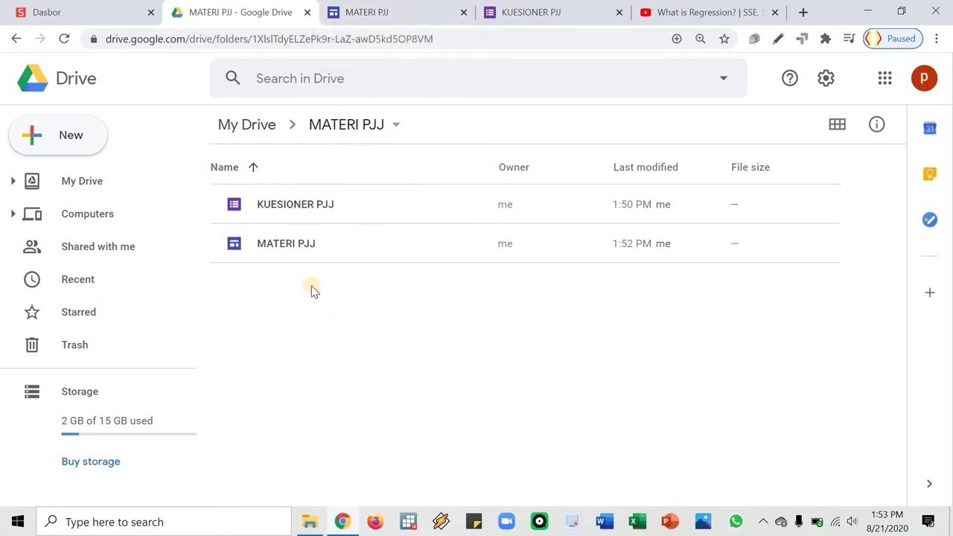
# Close the submitted form page and reopen KUESIONER PJJ for editing from Drive
pyautogui.click(521, 15)
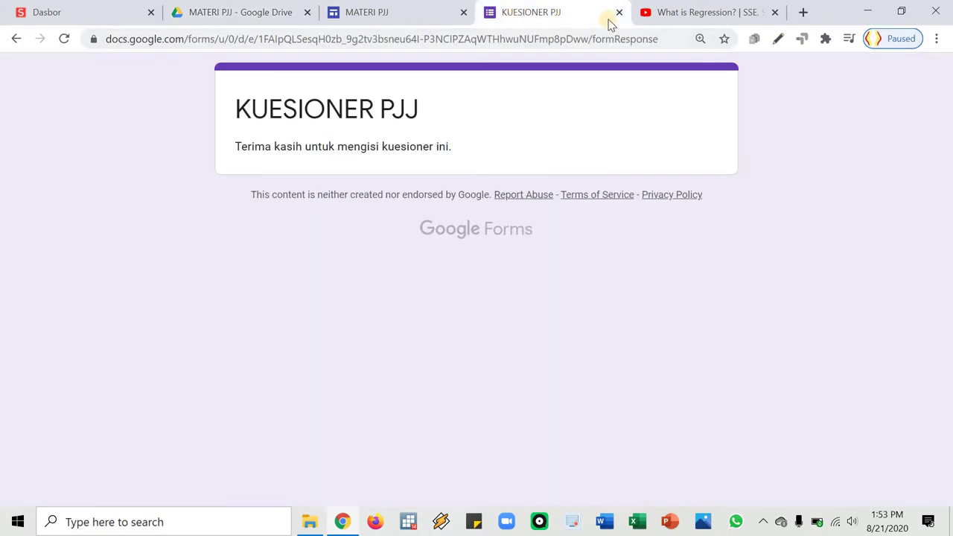
pyautogui.click(618, 13)
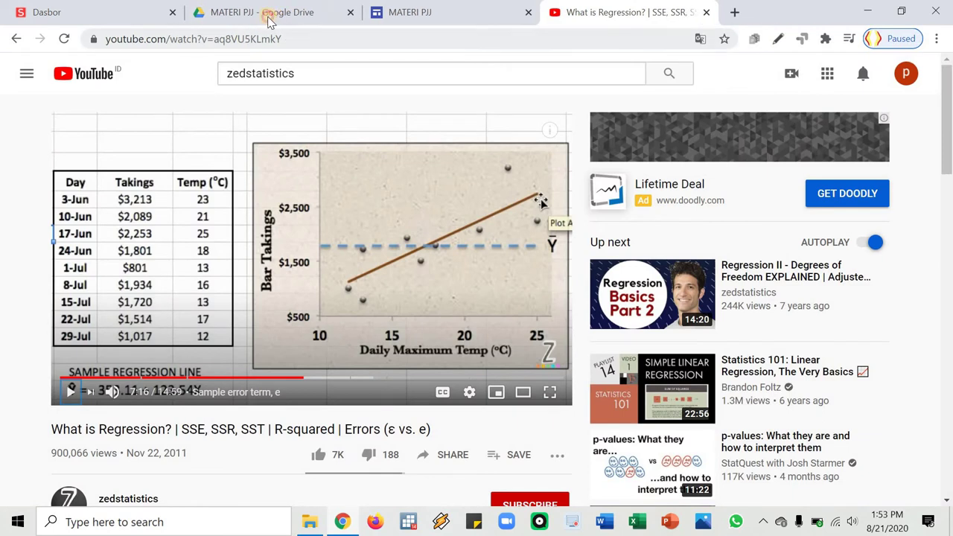
pyautogui.click(264, 15)
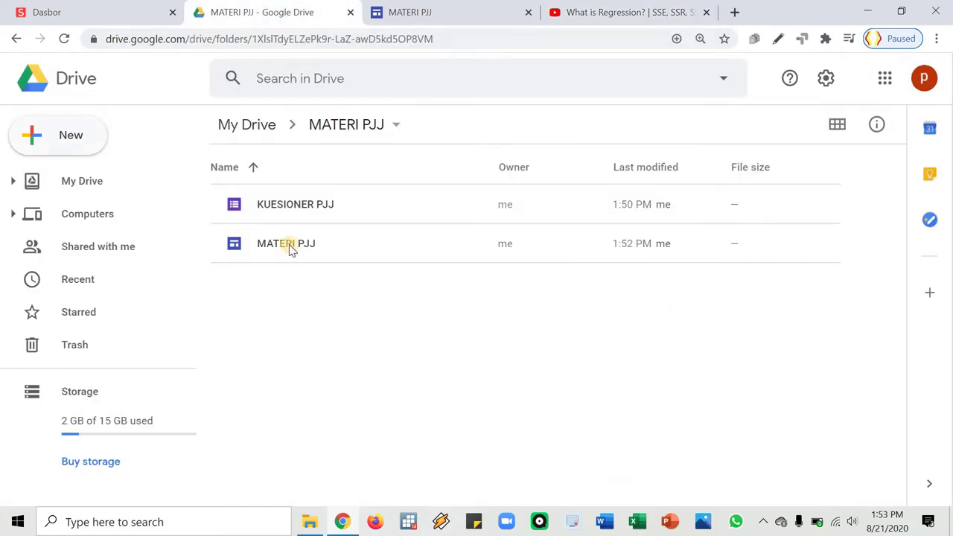
pyautogui.click(288, 246)
pyautogui.click(287, 205)
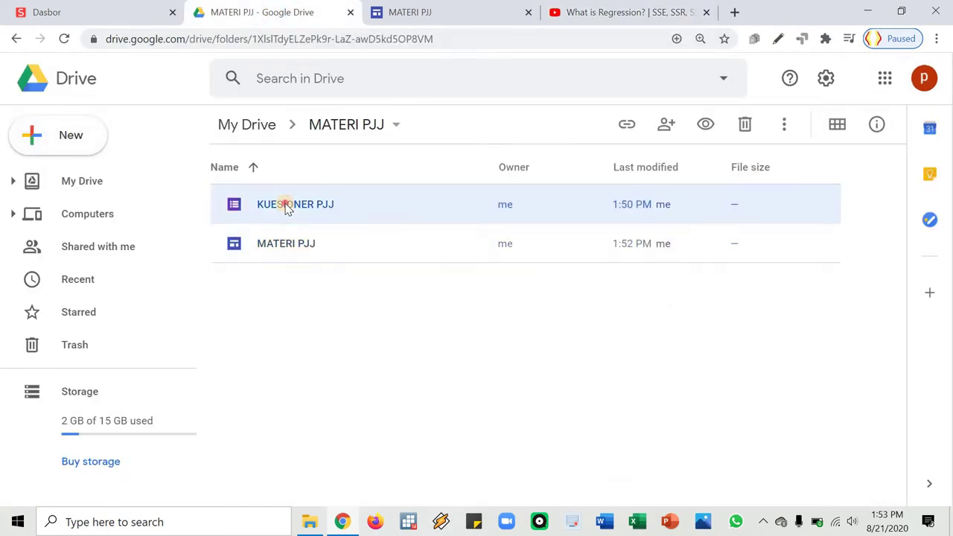
pyautogui.doubleClick(289, 211)
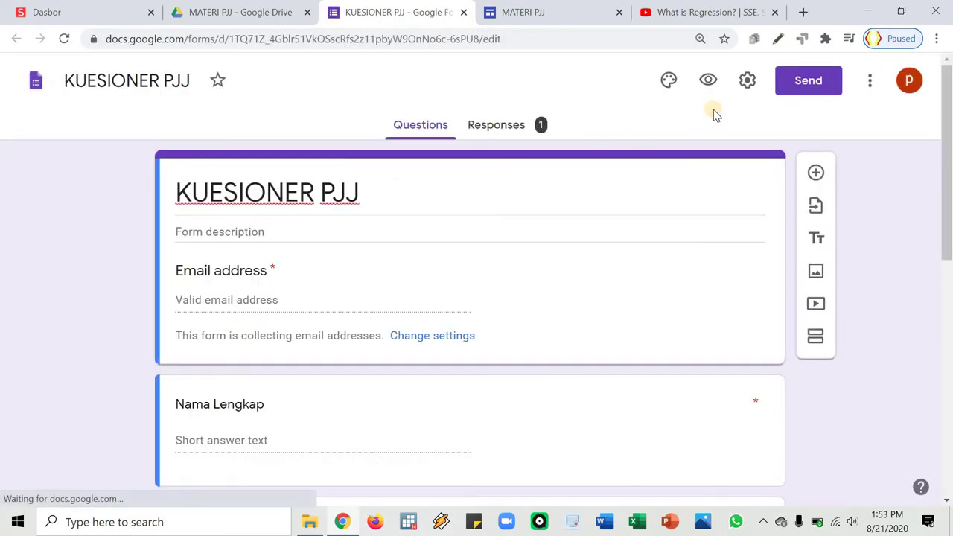
# Delete the single test response from the Individual responses view and confirm the deletion
pyautogui.click(497, 130)
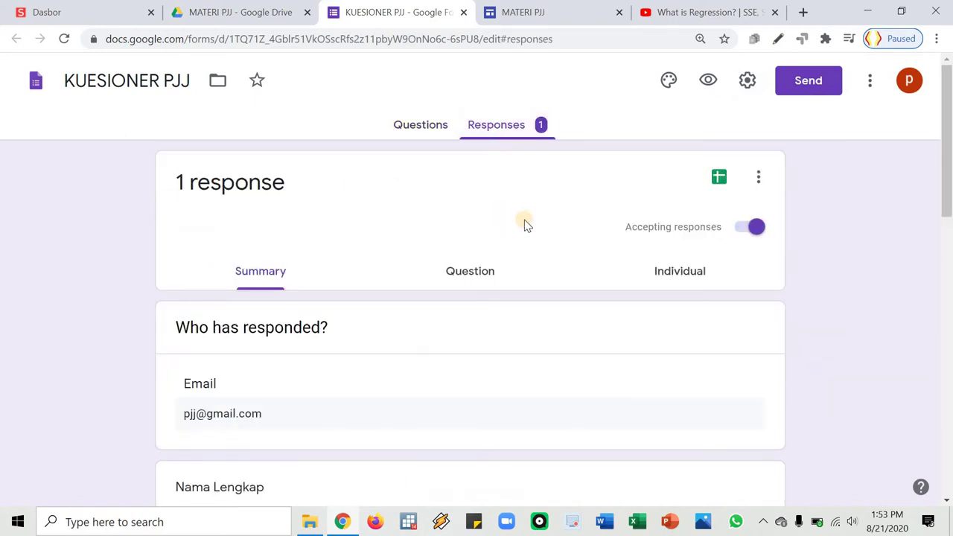
pyautogui.scroll(-2, 315, 246)
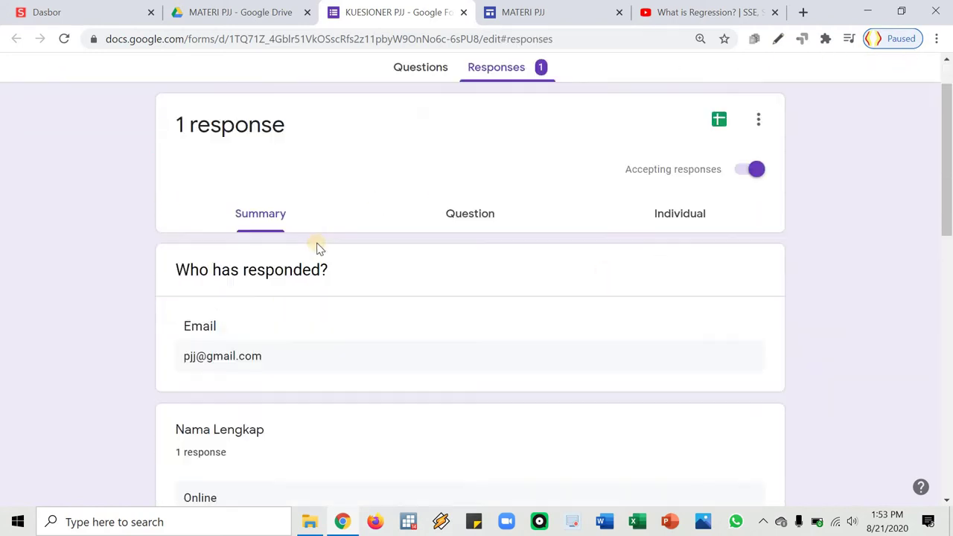
pyautogui.click(328, 259)
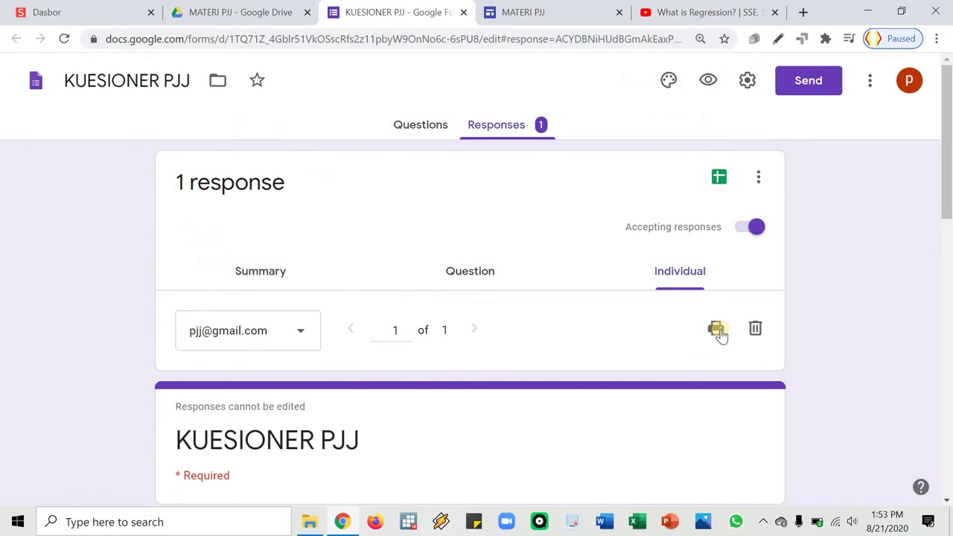
pyautogui.click(757, 335)
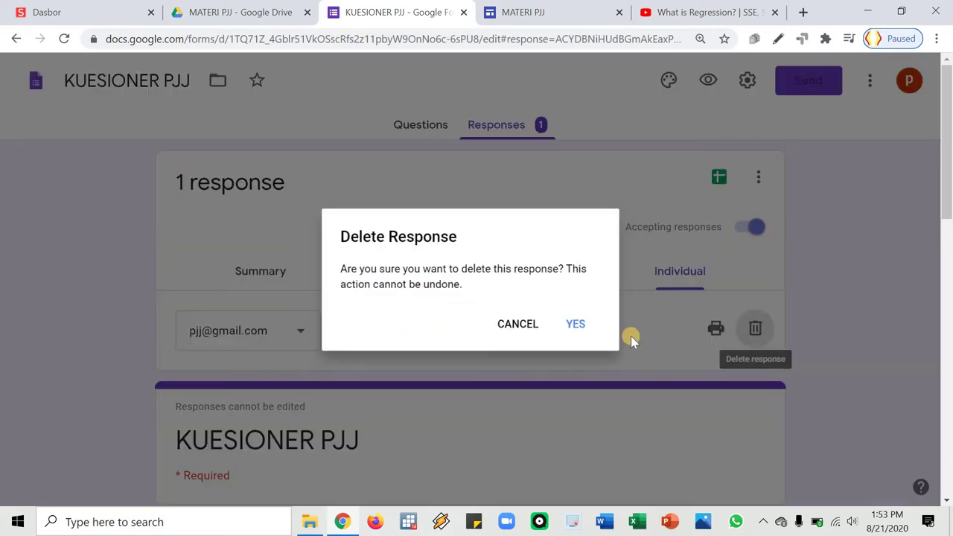
pyautogui.click(583, 327)
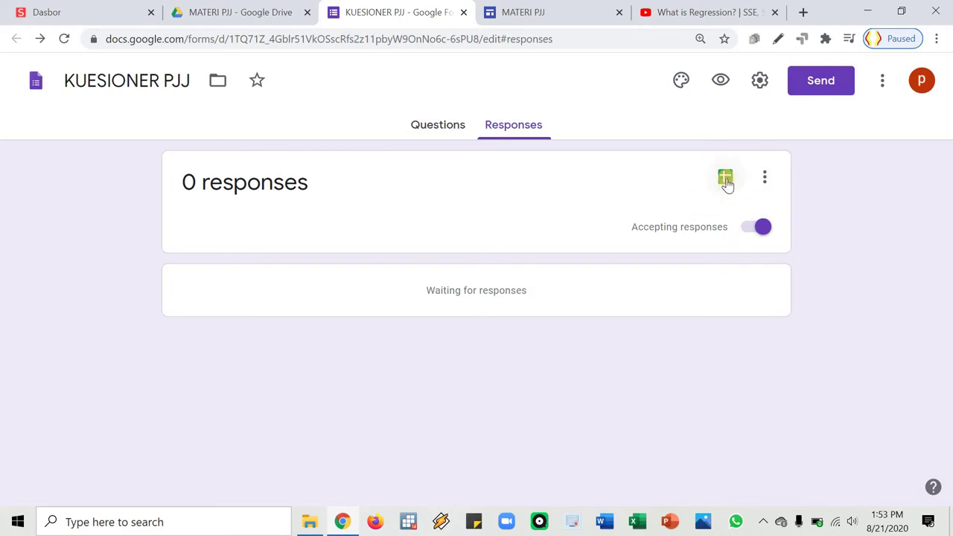
# Set the response destination to a new spreadsheet named KUESIONER PJJ (Responses)
pyautogui.click(766, 180)
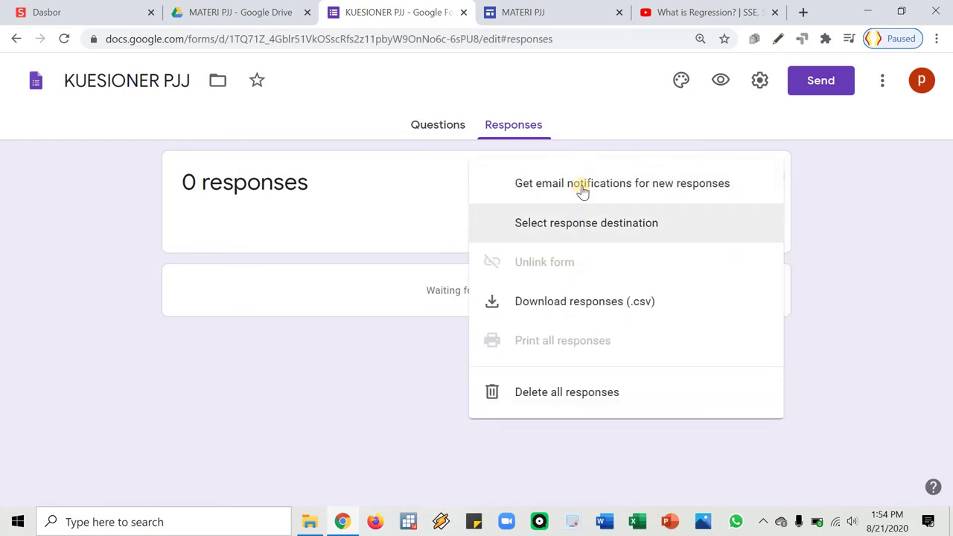
pyautogui.click(606, 235)
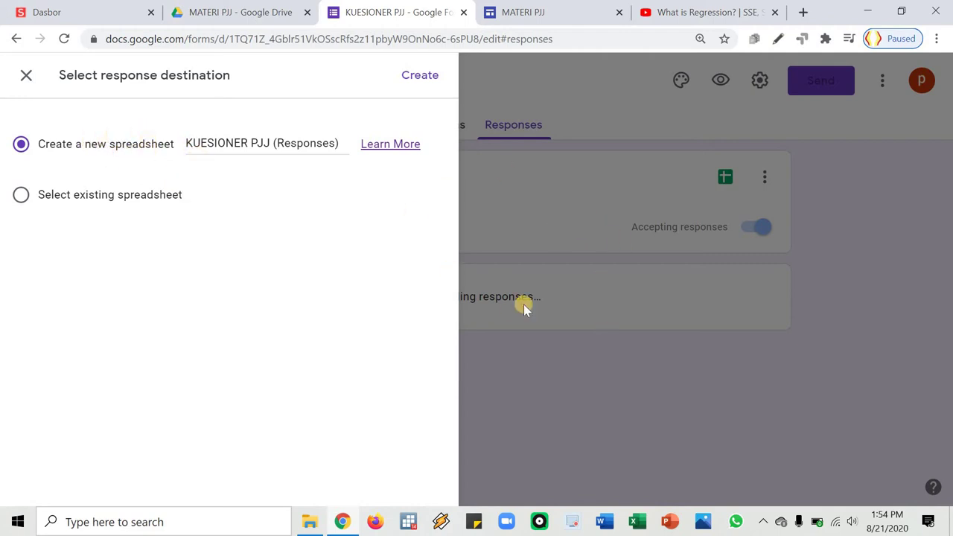
pyautogui.click(231, 162)
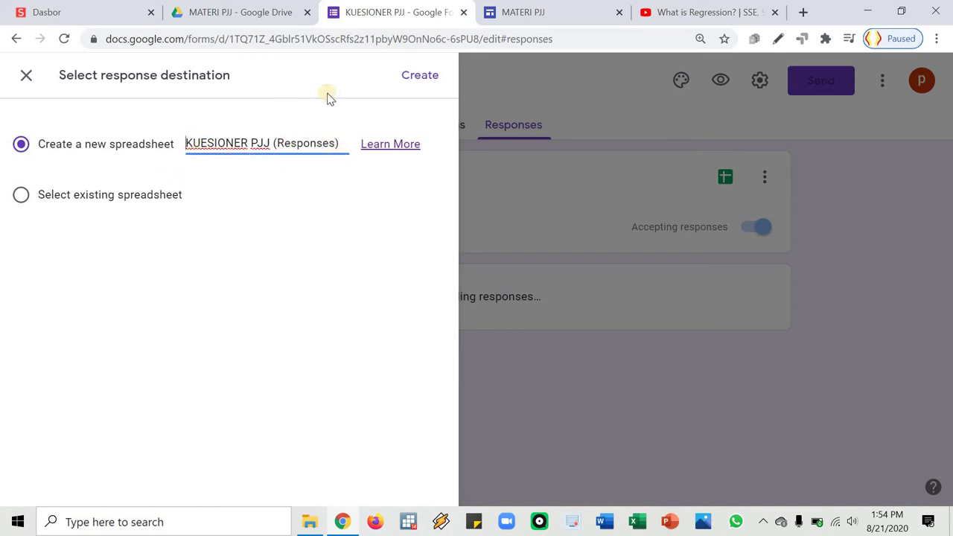
pyautogui.click(420, 76)
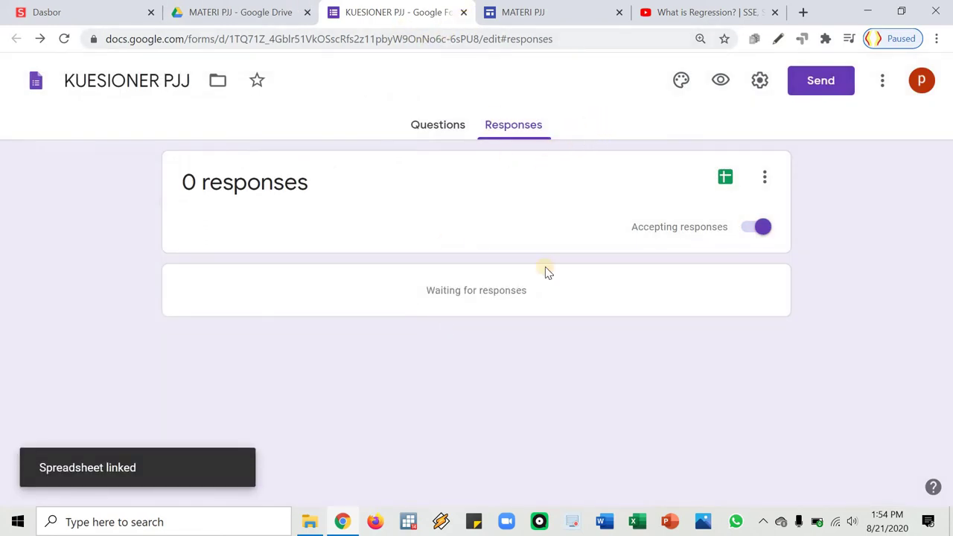
pyautogui.click(464, 15)
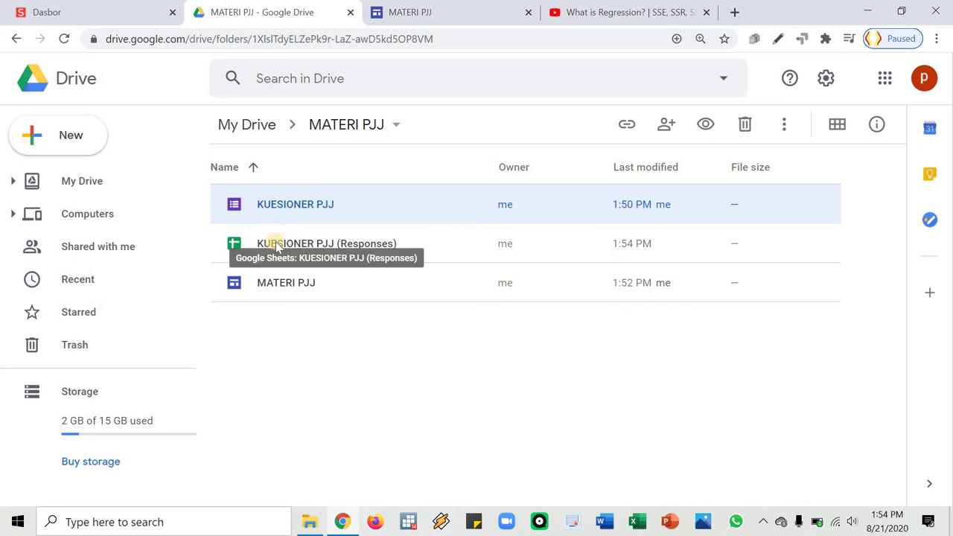
pyautogui.click(285, 230)
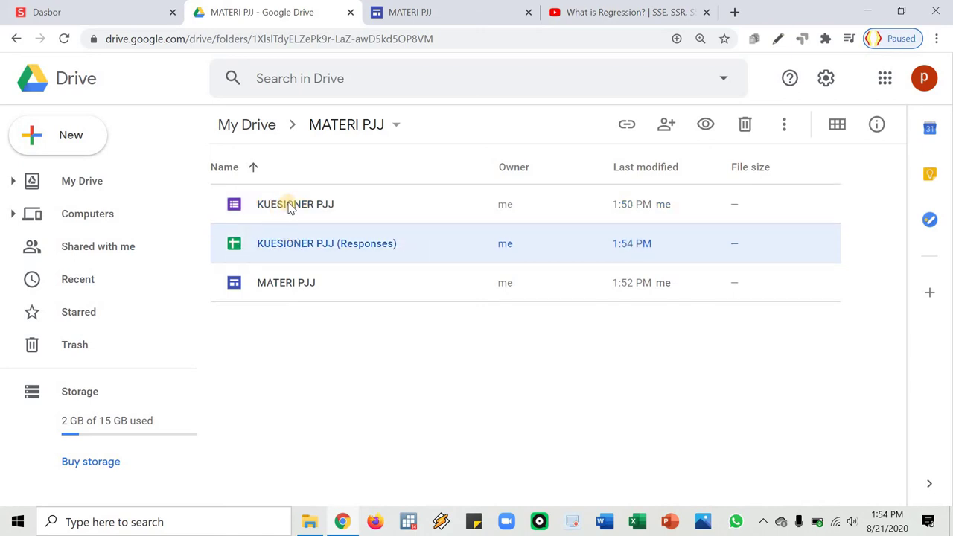
pyautogui.doubleClick(306, 249)
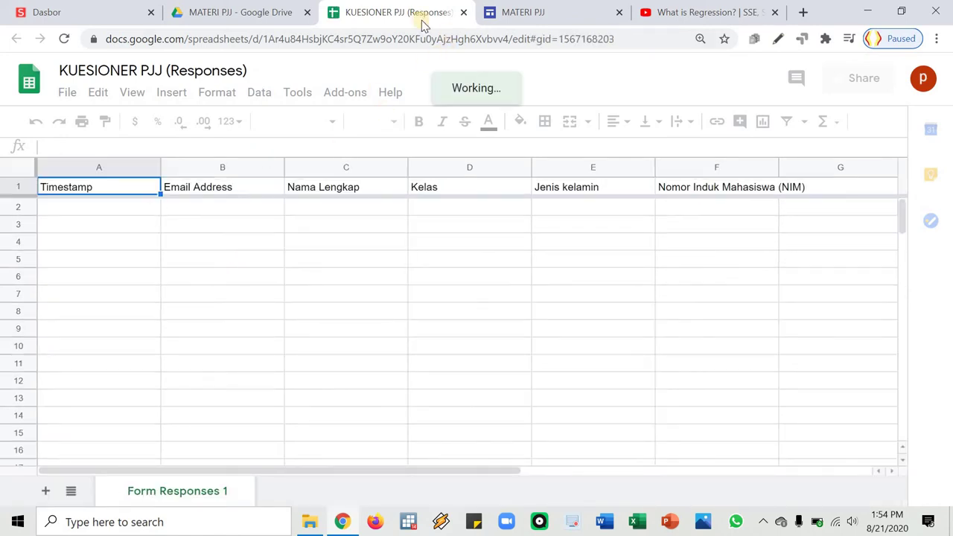
pyautogui.click(463, 12)
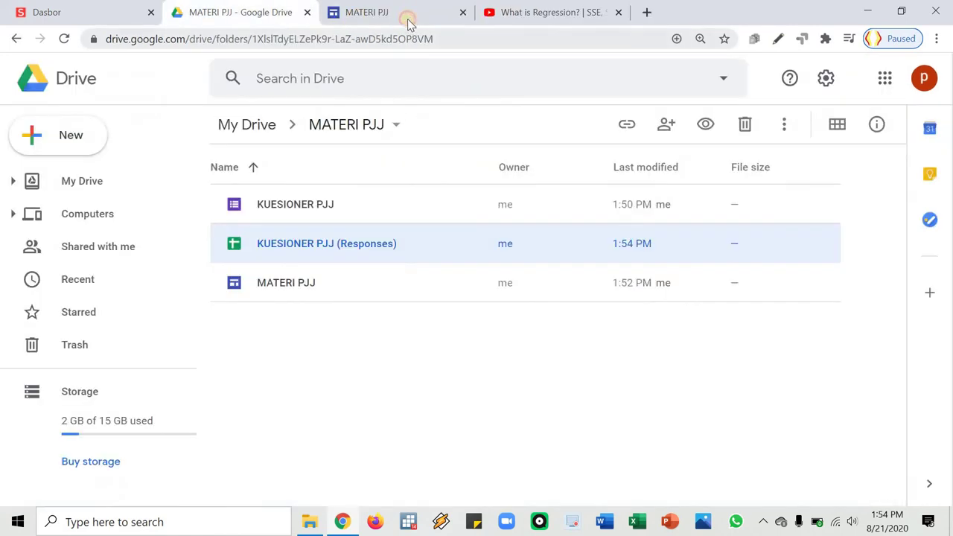
pyautogui.click(408, 21)
# Open the questionnaire from the site's 'di sini' link and enter an email address and name
pyautogui.click(565, 335)
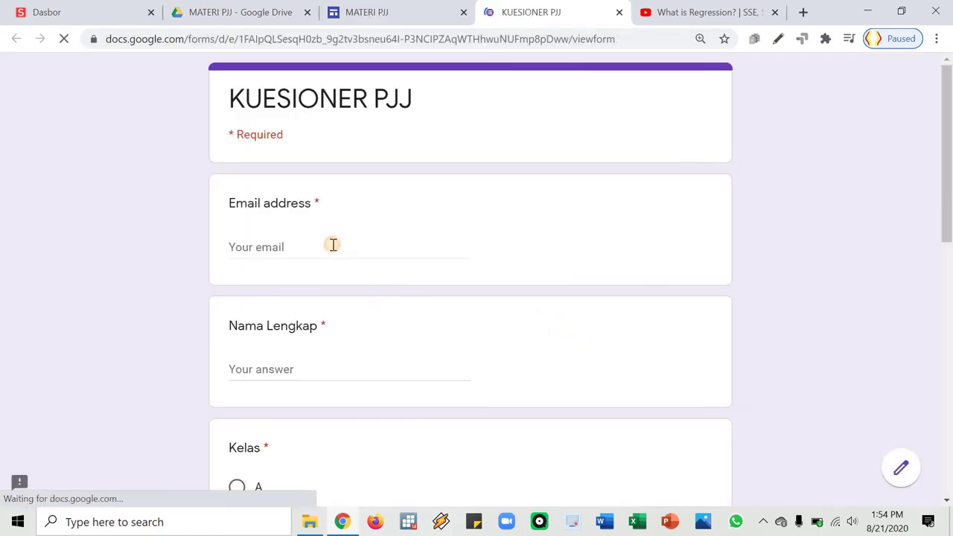
pyautogui.click(334, 244)
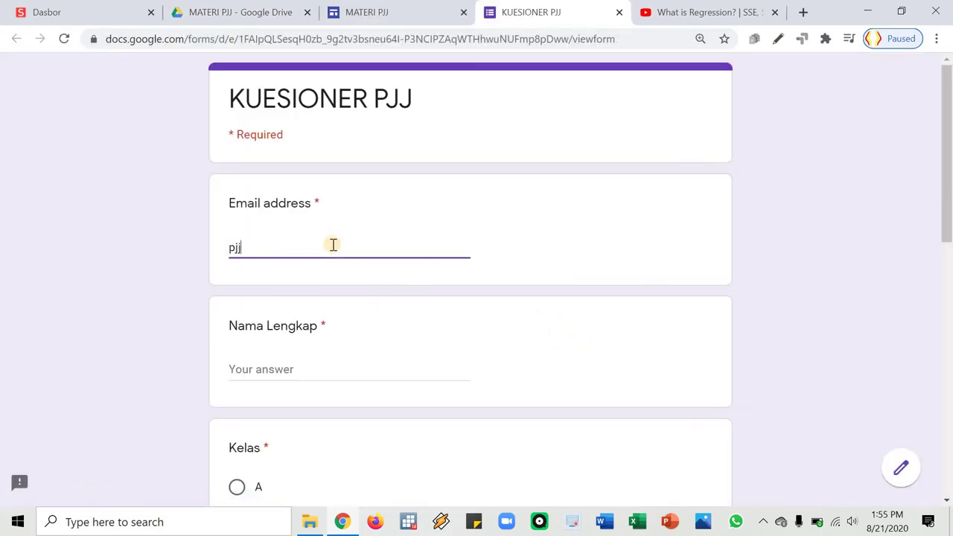
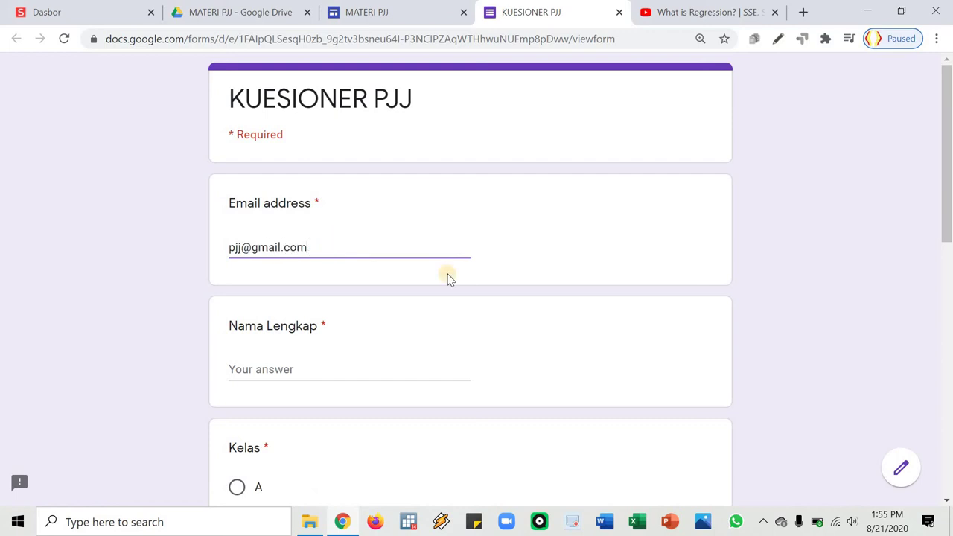
pyautogui.click(374, 370)
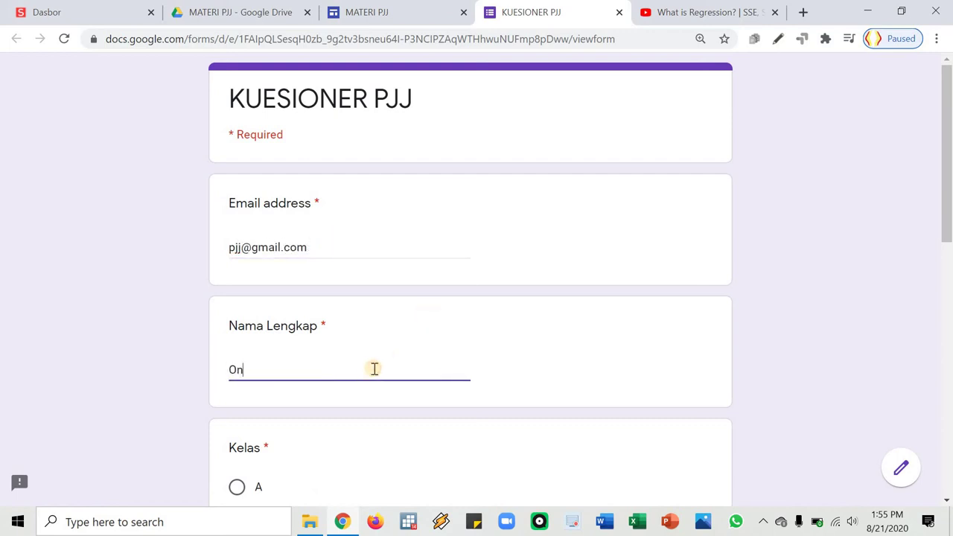
pyautogui.scroll(-6, 238, 108)
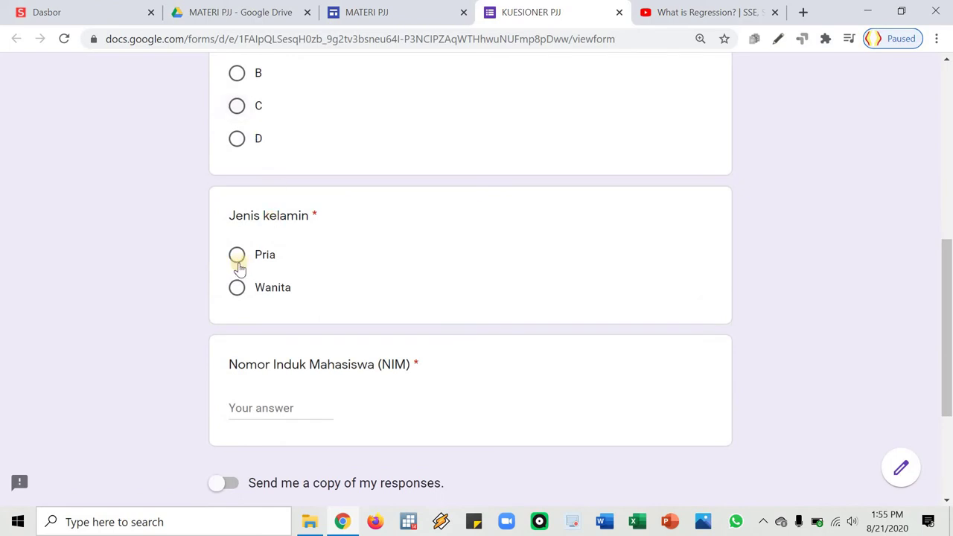
# Enter a student number, submit the class C, Pria response, and close the form tab
pyautogui.click(261, 393)
pyautogui.write('12345')
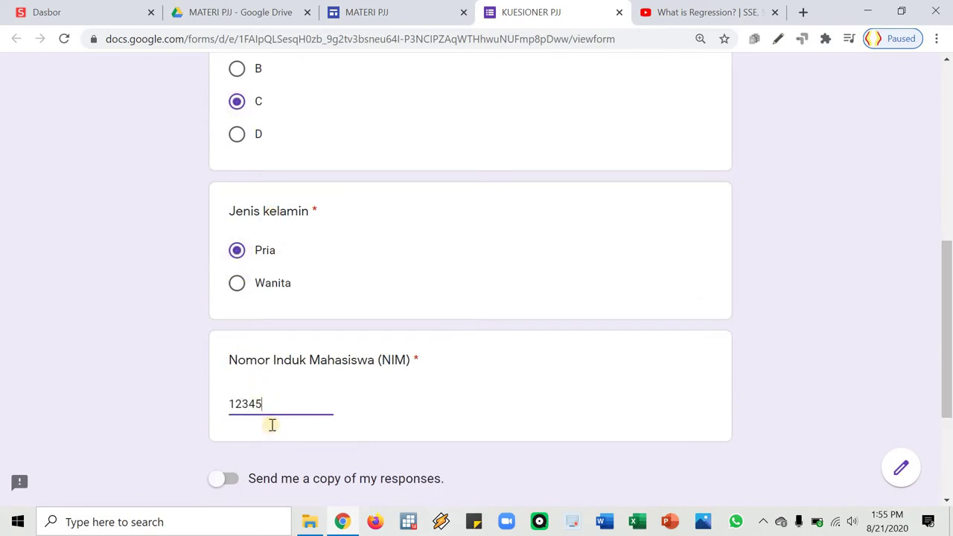
pyautogui.scroll(-2, 270, 423)
pyautogui.click(246, 384)
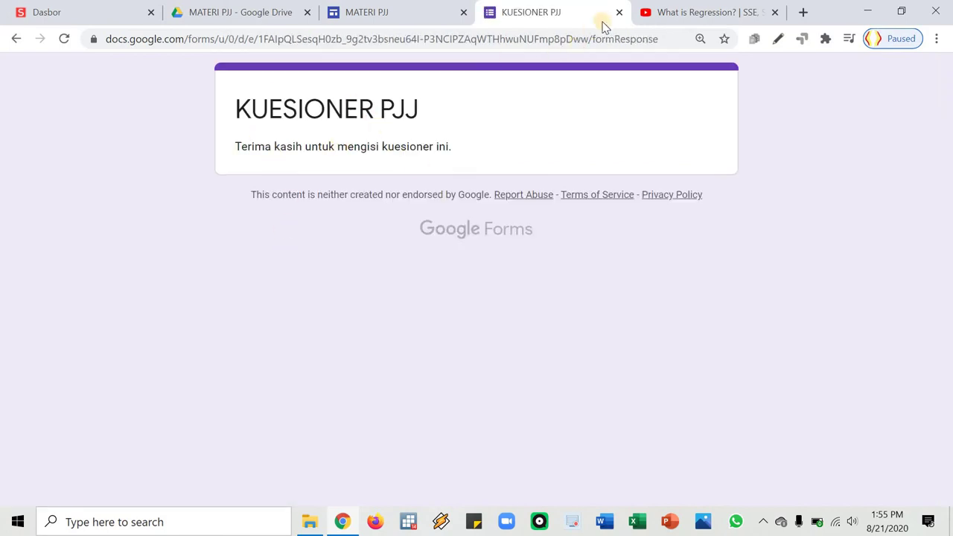
pyautogui.click(618, 12)
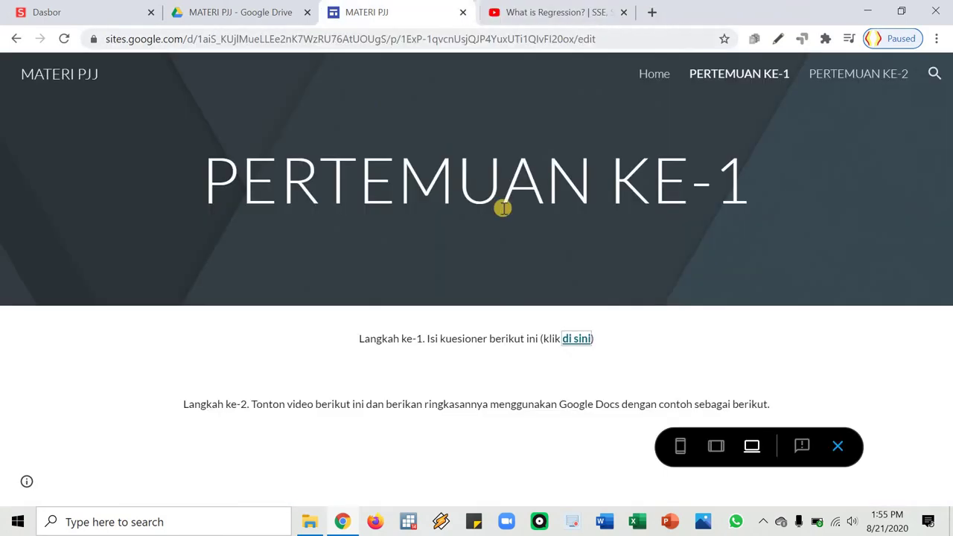
# Open KUESIONER PJJ (Responses) from Drive, check the class C, Pria row, then close it
pyautogui.click(302, 11)
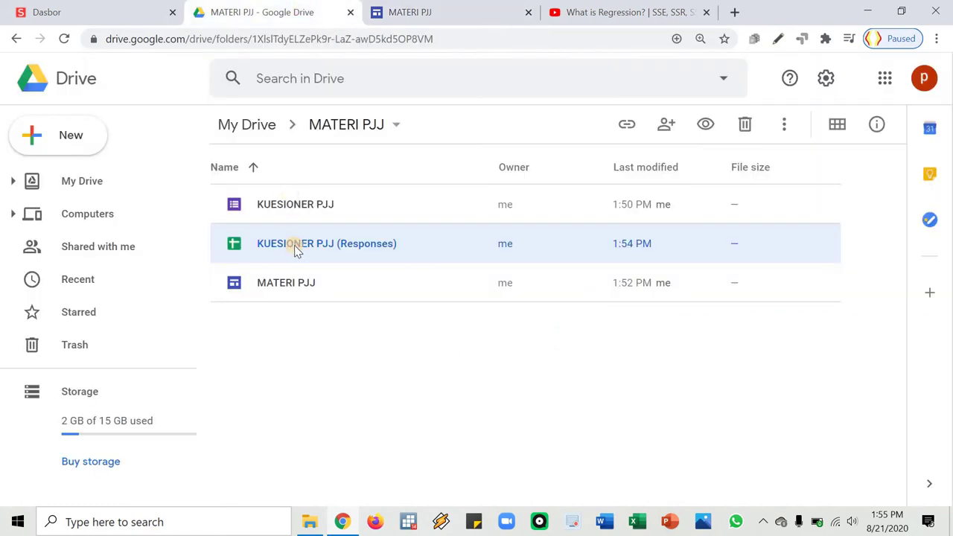
pyautogui.doubleClick(296, 246)
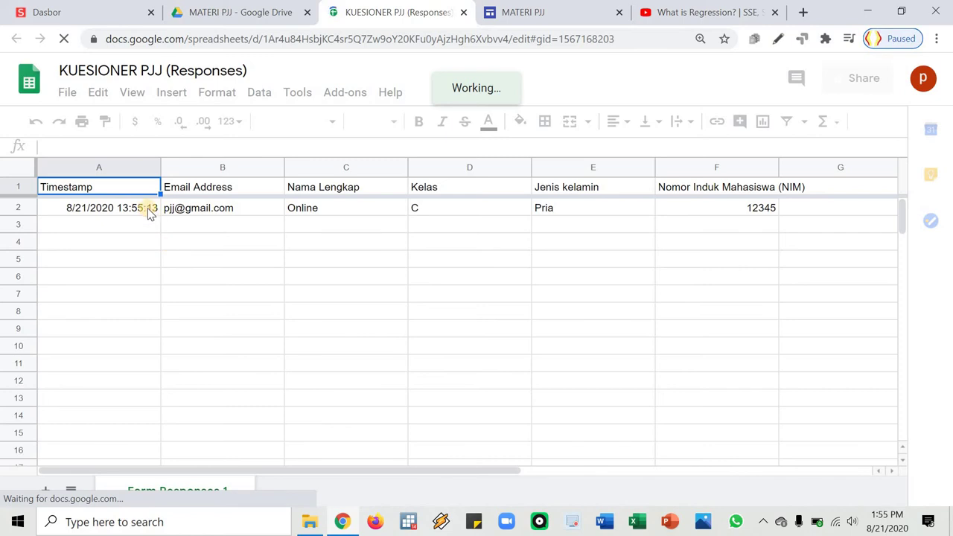
pyautogui.click(153, 214)
pyautogui.press('Right')
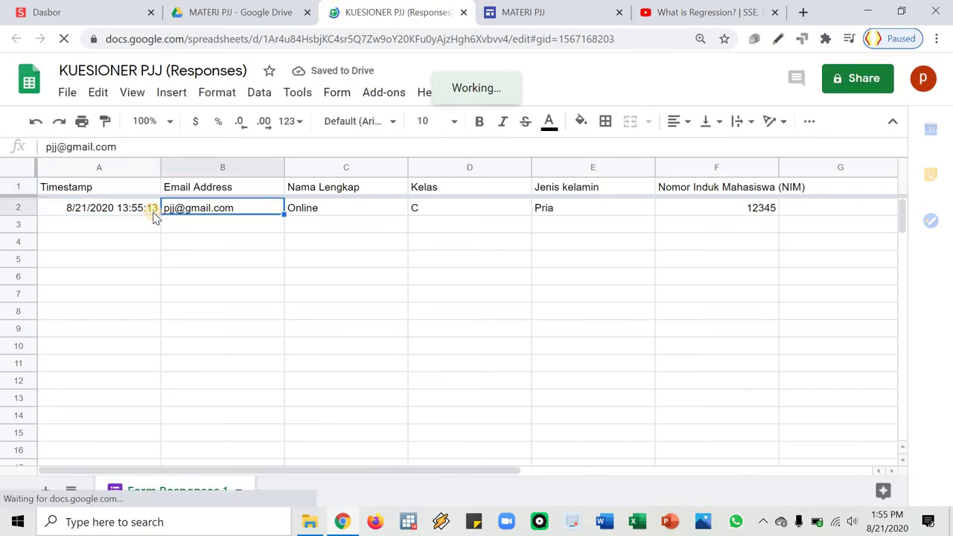
pyautogui.press('Right')
pyautogui.press('Right')
pyautogui.press('Right')
pyautogui.press('Right')
pyautogui.press('Left')
pyautogui.press('Left')
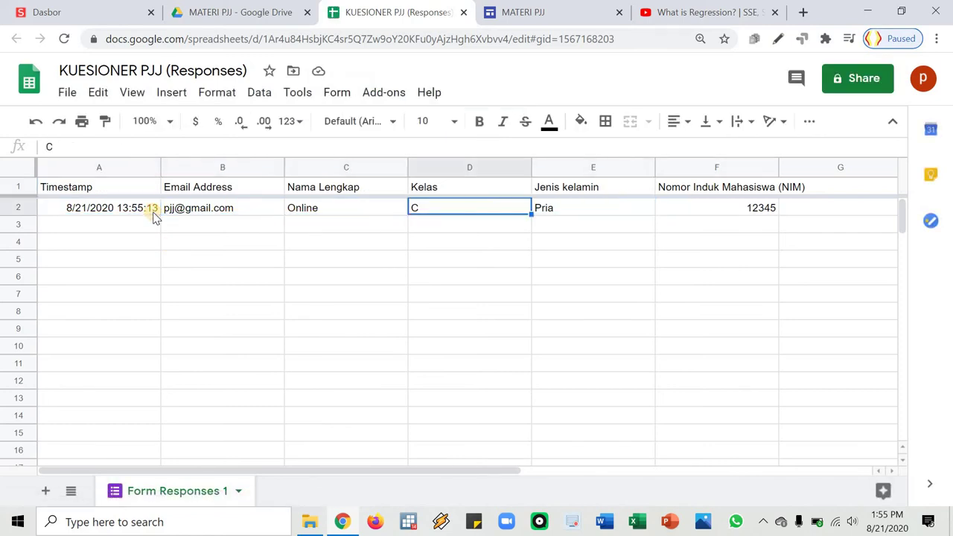
pyautogui.press('Left')
pyautogui.press('Left')
pyautogui.press('Left')
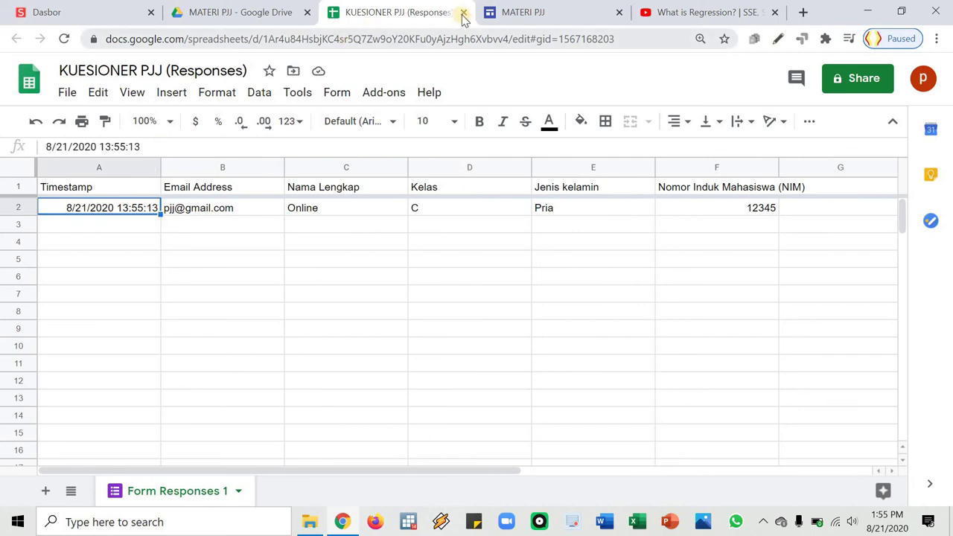
pyautogui.middleClick(385, 16)
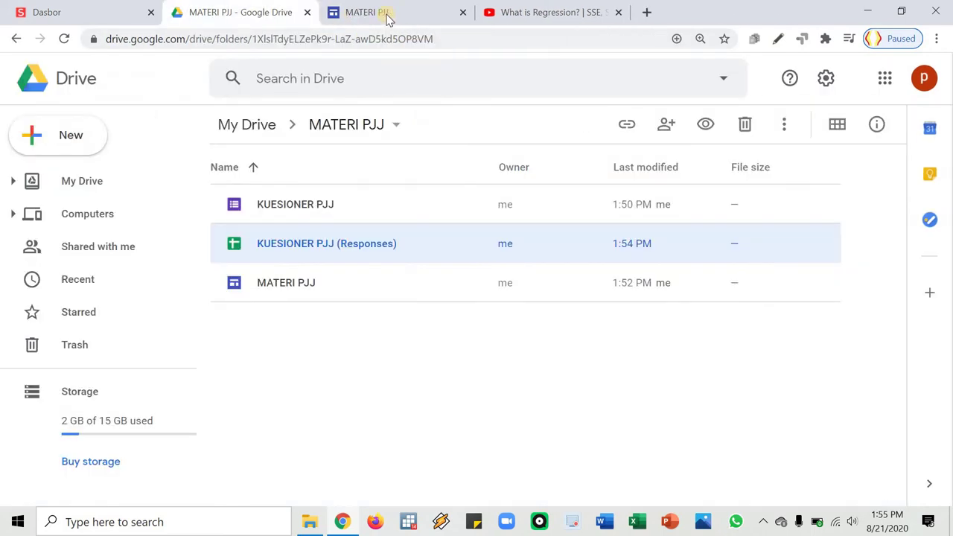
# Reopen KUESIONER PJJ, delete the second test response in Individual view, and close the form
pyautogui.doubleClick(298, 207)
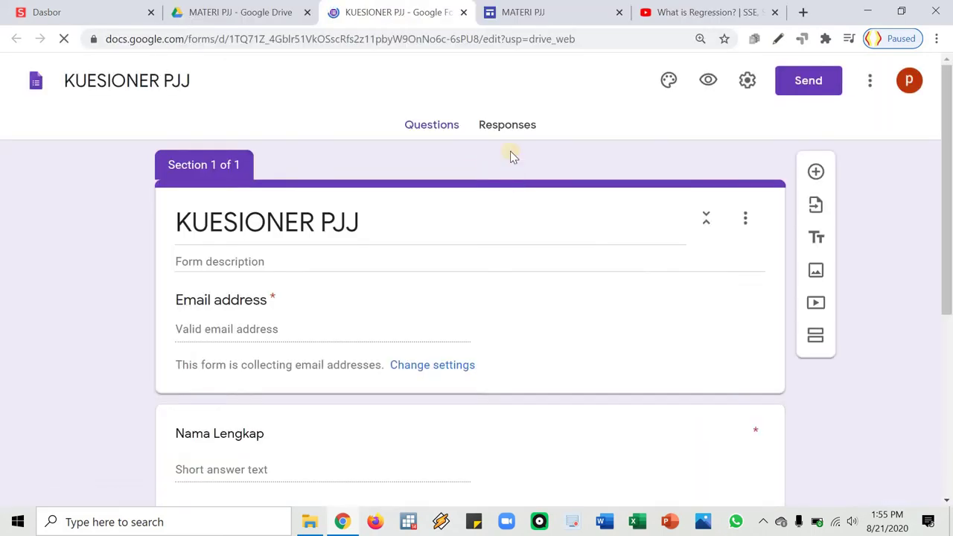
pyautogui.click(507, 126)
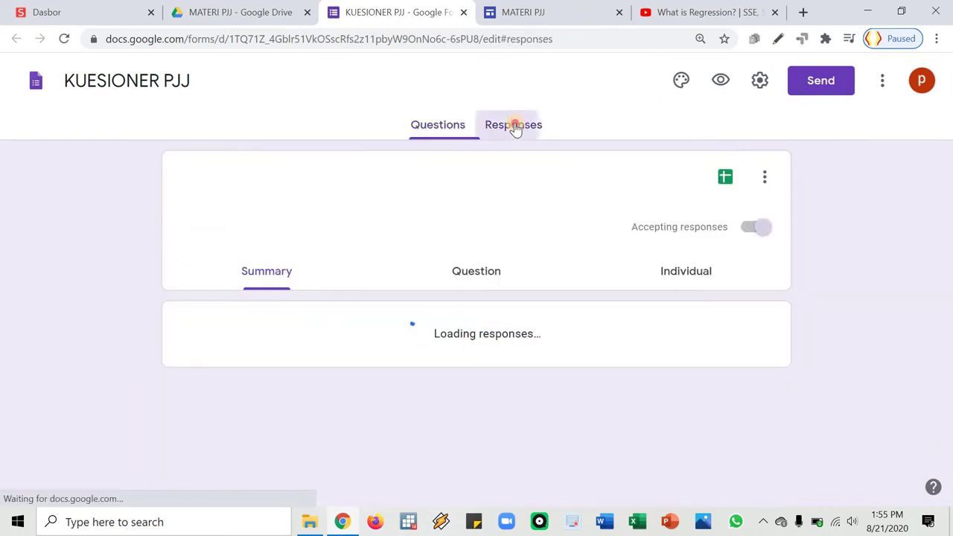
pyautogui.scroll(-1, 290, 312)
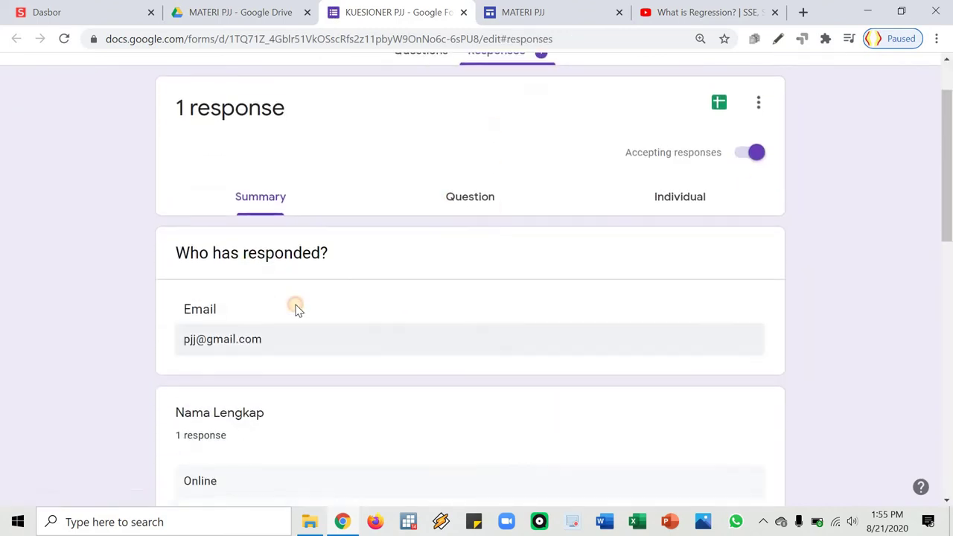
pyautogui.click(679, 196)
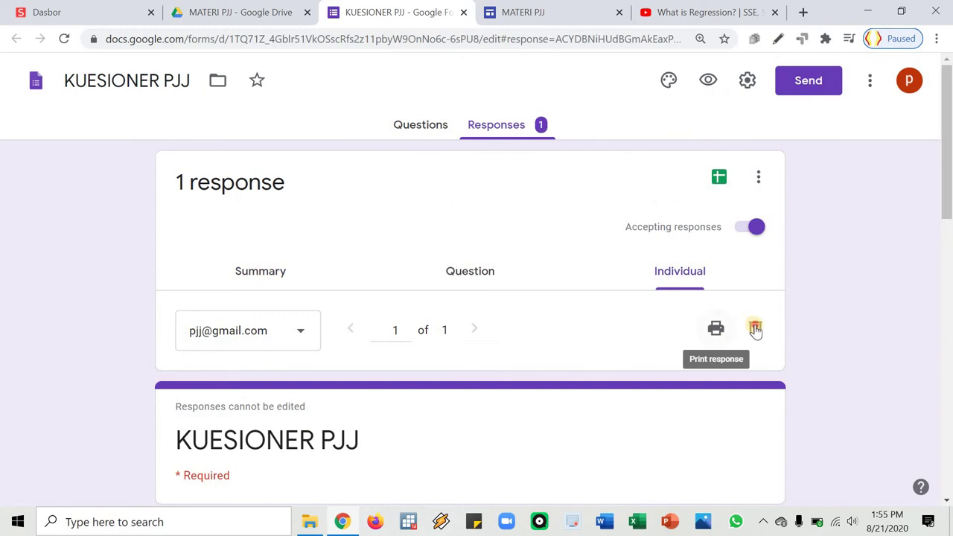
pyautogui.click(754, 327)
pyautogui.click(585, 328)
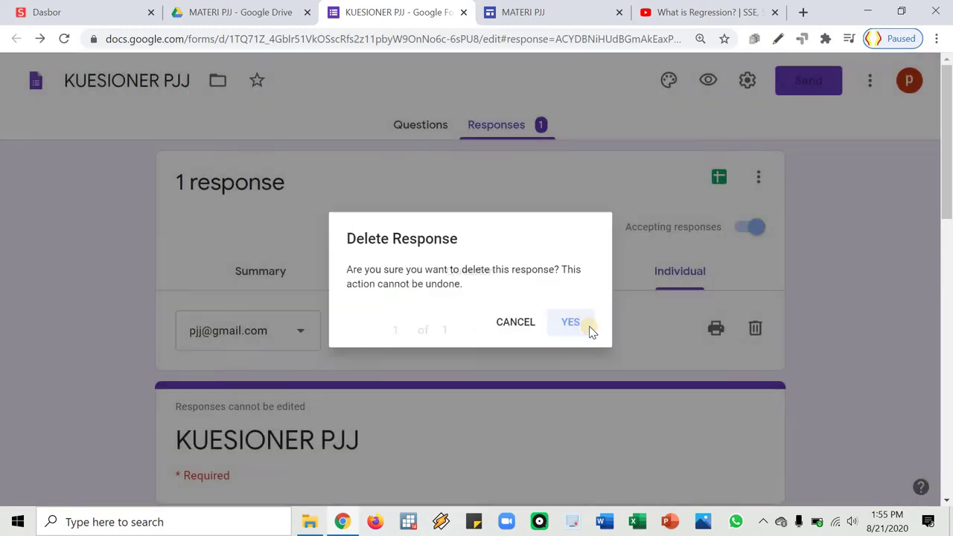
pyautogui.click(463, 13)
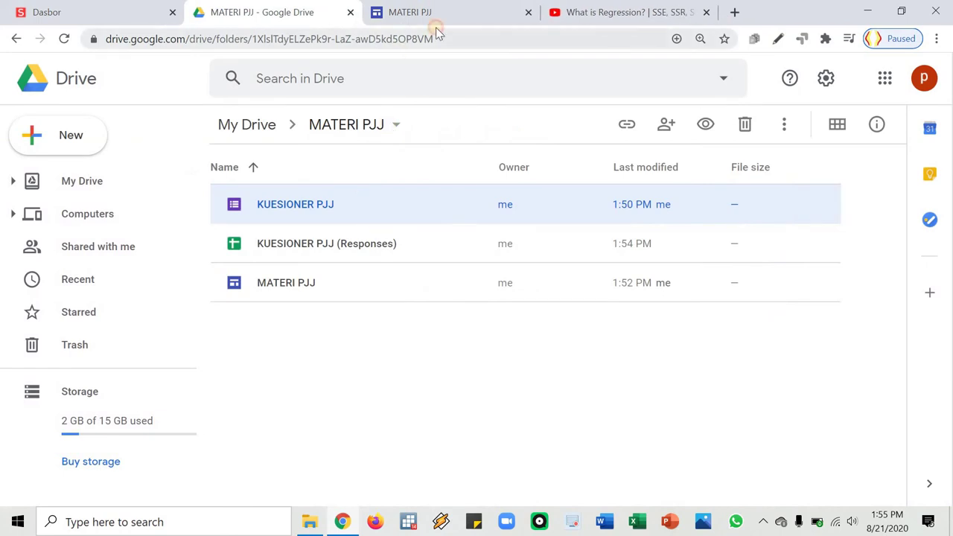
# Exit the site preview and select the Langkah ke-2 text box on PERTEMUAN KE-1
pyautogui.click(436, 15)
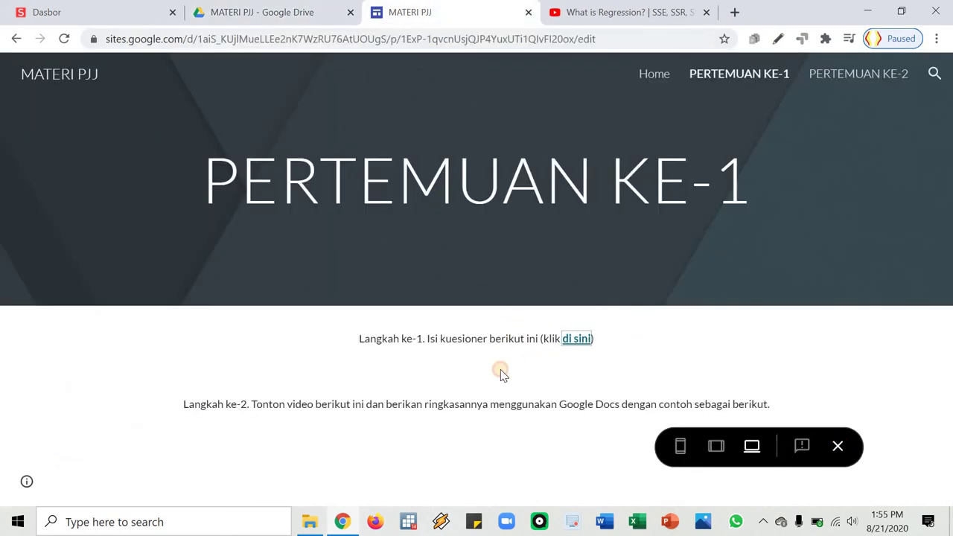
pyautogui.press('Escape')
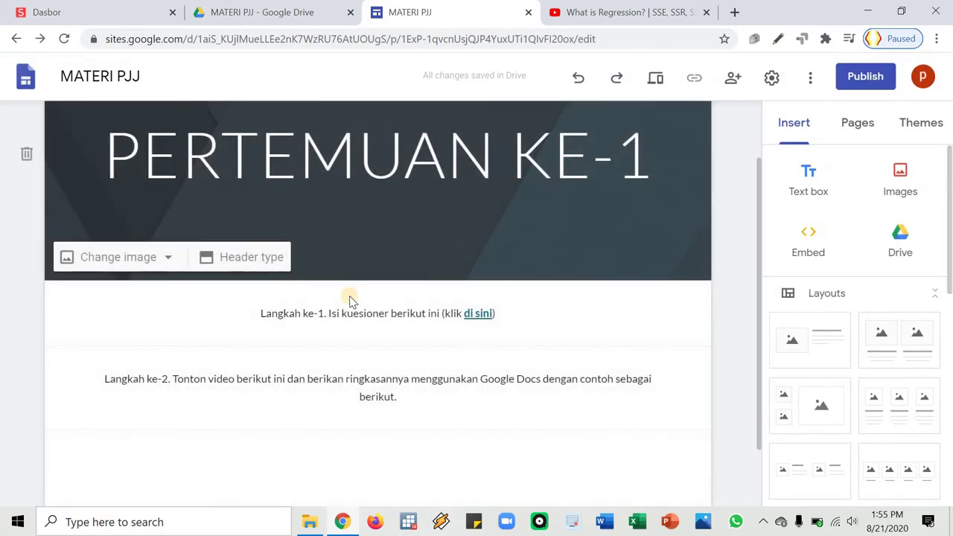
pyautogui.scroll(-1, 208, 320)
pyautogui.click(146, 321)
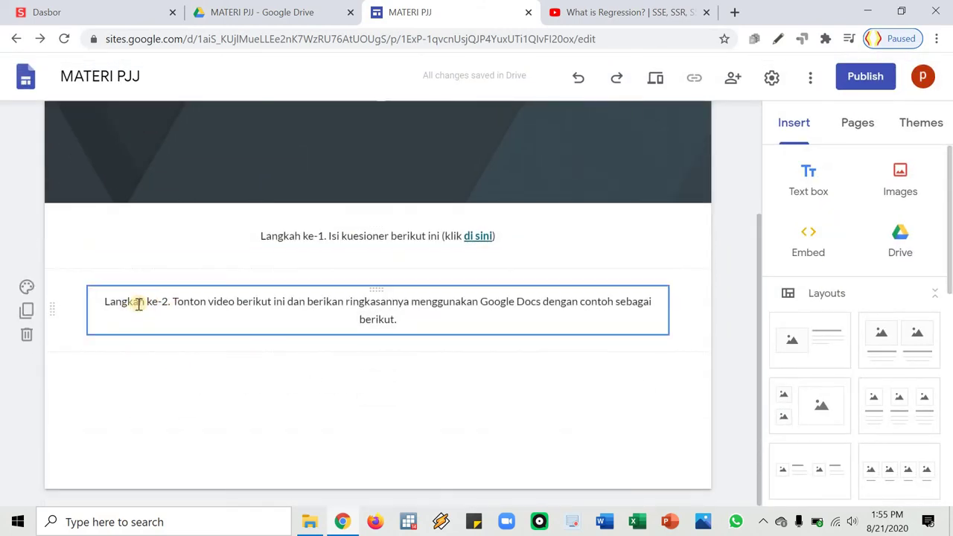